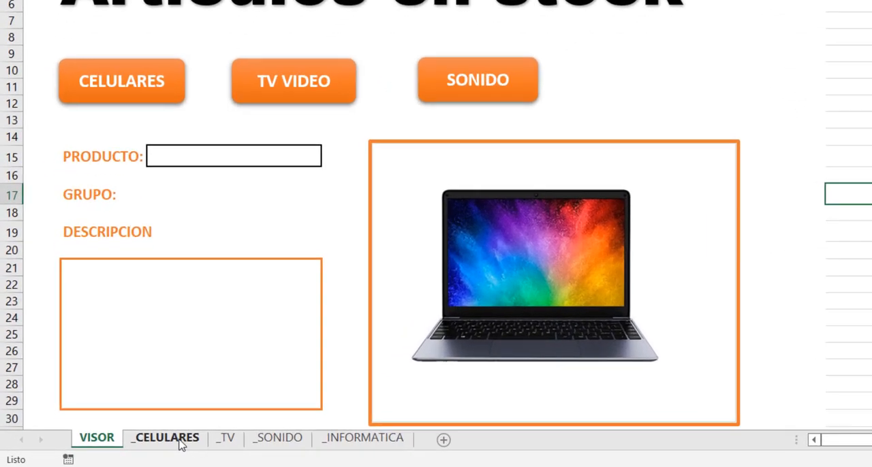
- Look through the _CELULARES, _TV, _SONIDO and _INFORMATICA sheets, and examine the layout of the VISOR sheet
click(117, 449)
click(228, 444)
click(276, 442)
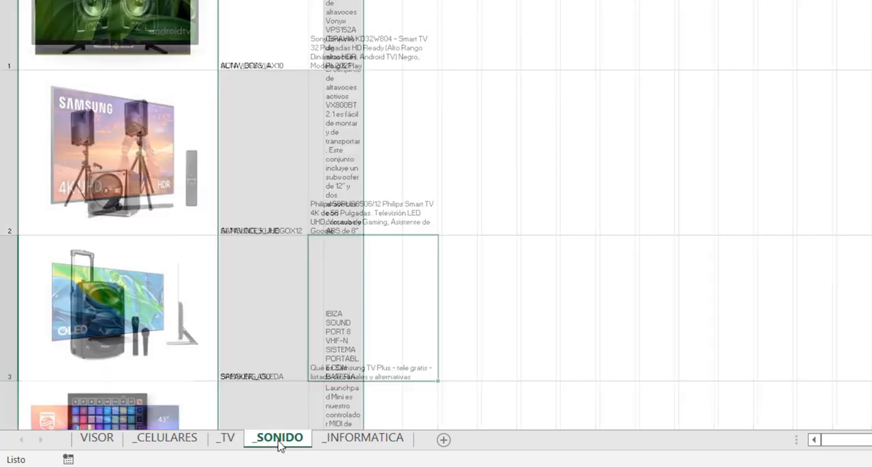
click(356, 440)
click(276, 441)
click(227, 439)
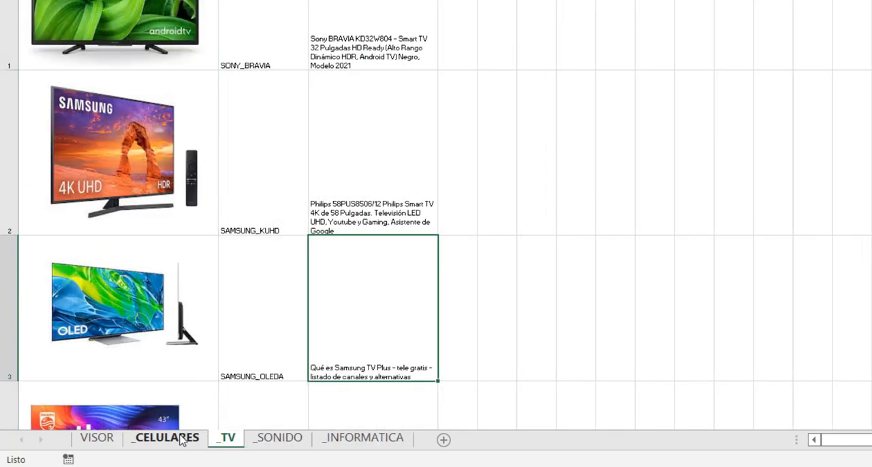
click(179, 442)
click(96, 439)
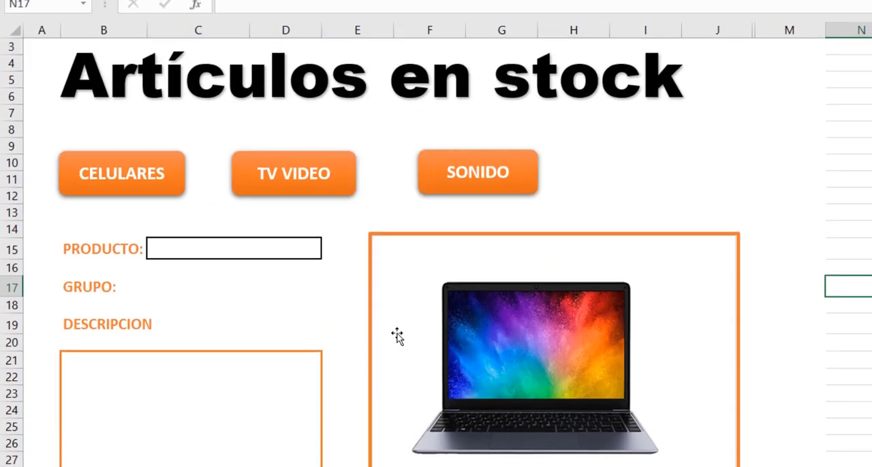
click(201, 83)
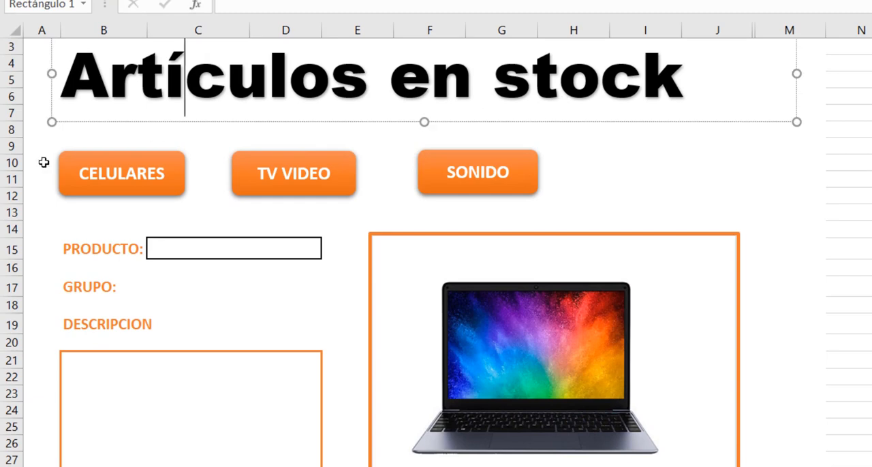
click(686, 174)
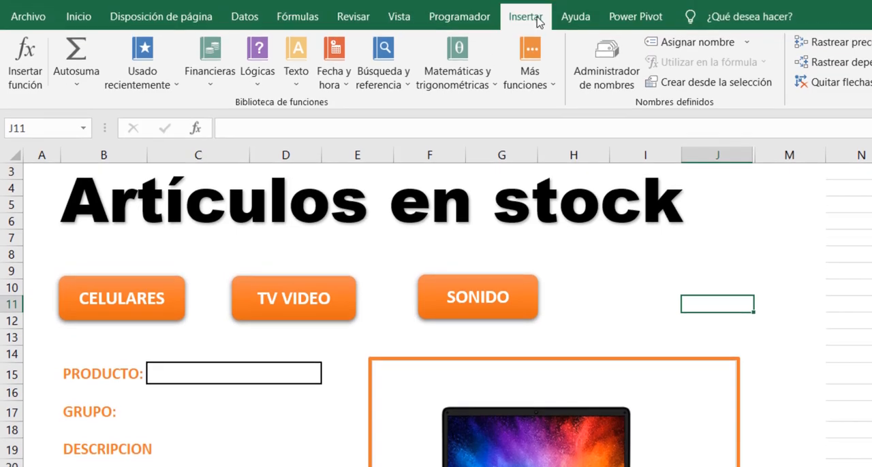
click(524, 19)
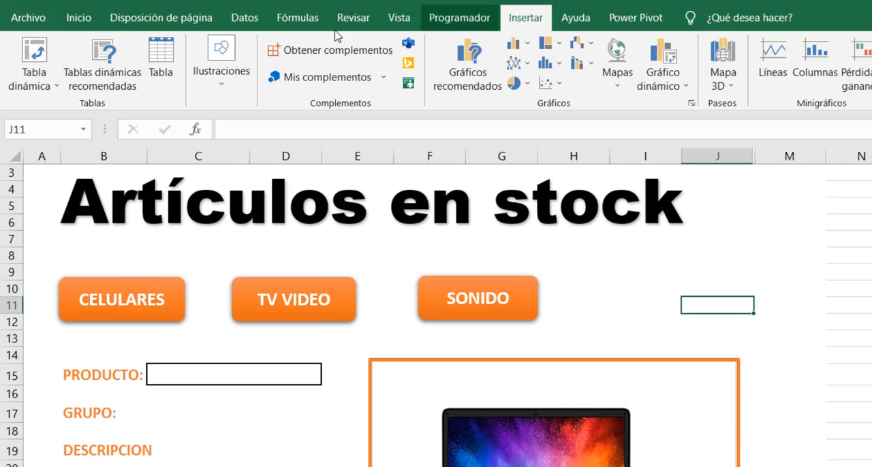
click(220, 81)
click(258, 164)
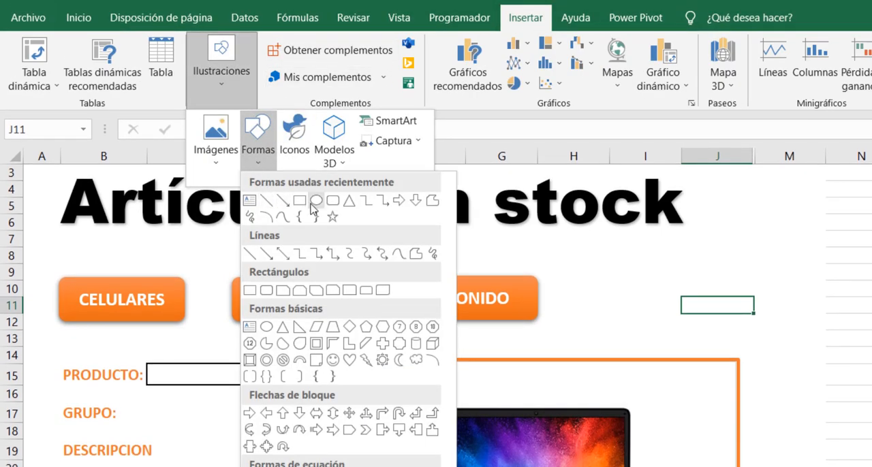
click(331, 201)
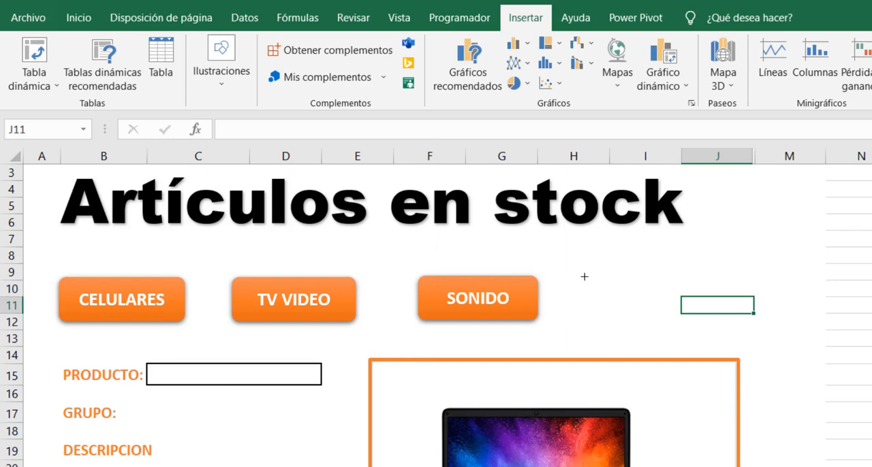
drag(584, 276, 730, 337)
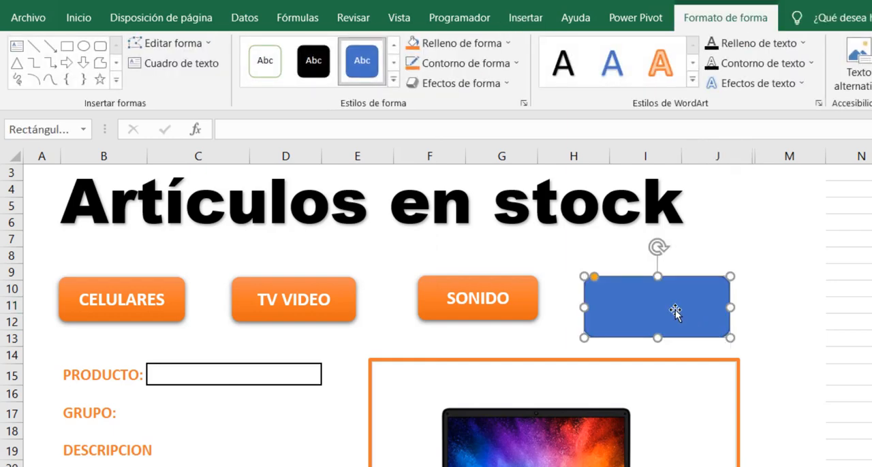
key(Delete)
- Duplicate the SONIDO button and place the copy beside the original, aligned with the row of category buttons
right_click(522, 315)
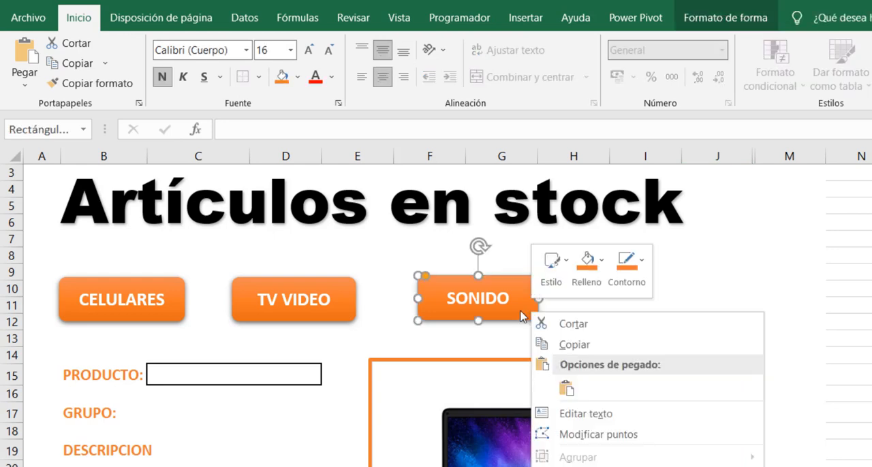
click(519, 313)
right_click(518, 312)
click(574, 345)
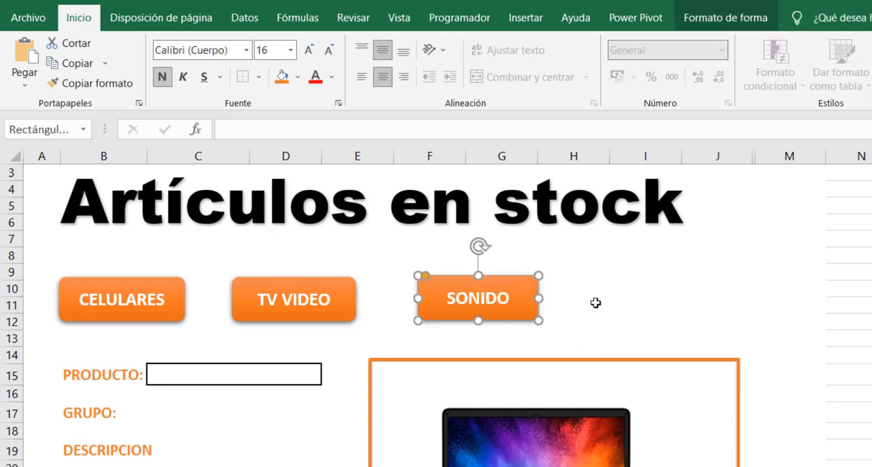
right_click(596, 303)
click(627, 366)
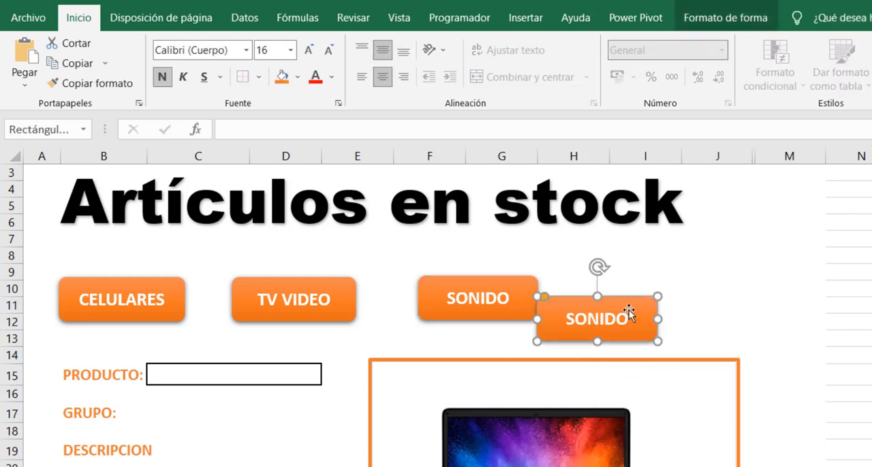
drag(628, 314, 650, 286)
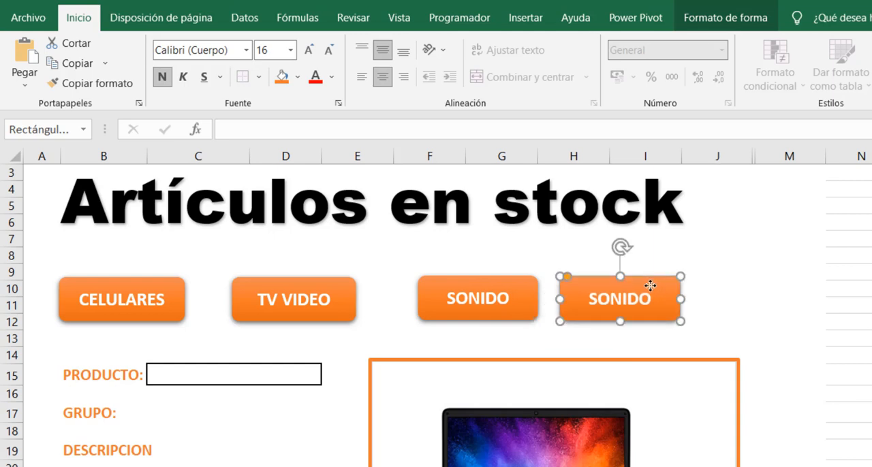
click(289, 418)
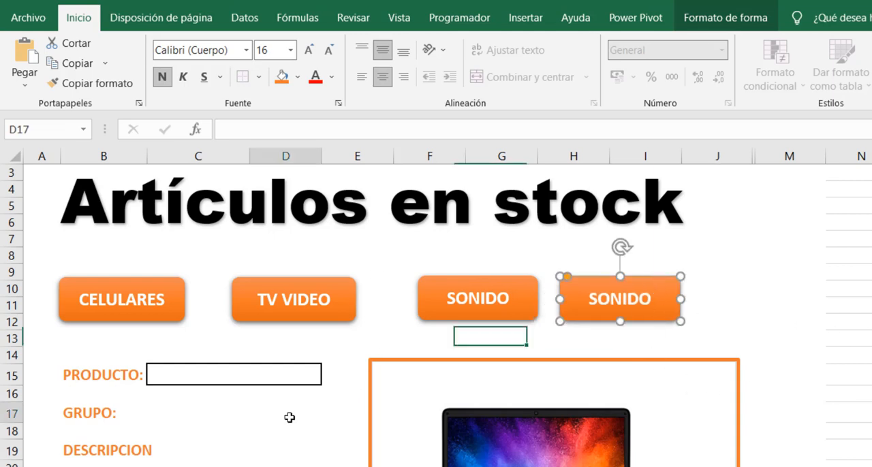
click(174, 424)
click(113, 451)
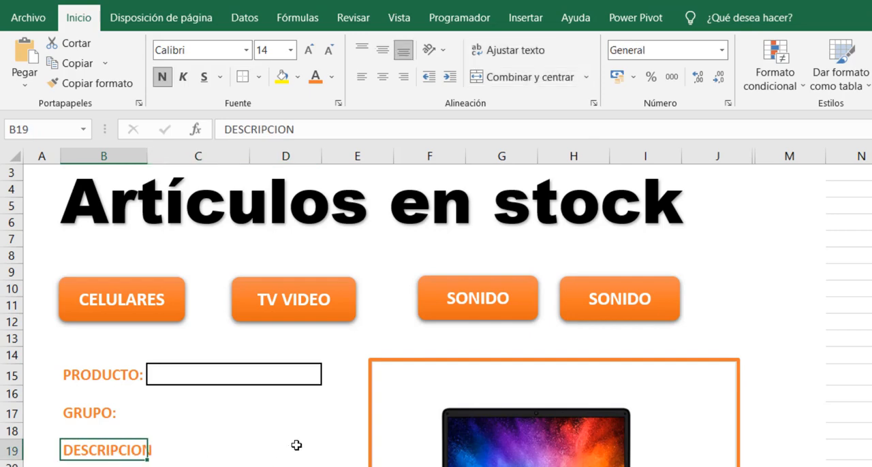
click(409, 393)
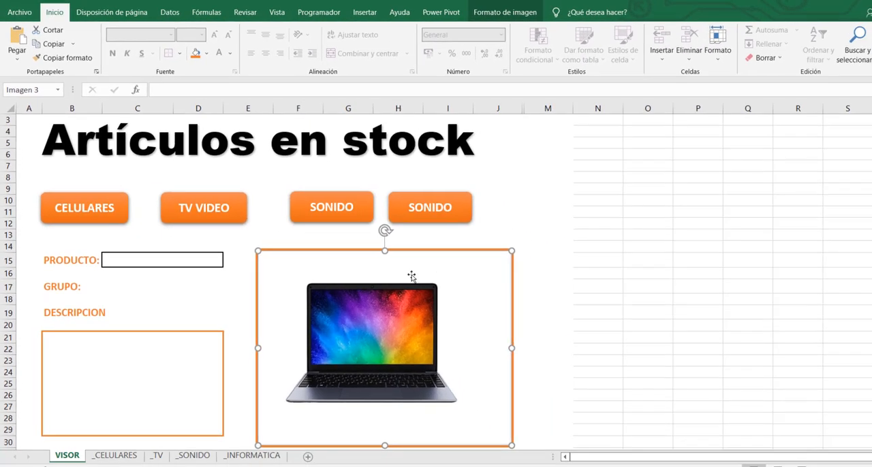
- Examine how the _CELULARES sheet stores each phone's picture in column A, name in column B and description in column C
click(115, 456)
click(123, 394)
click(132, 261)
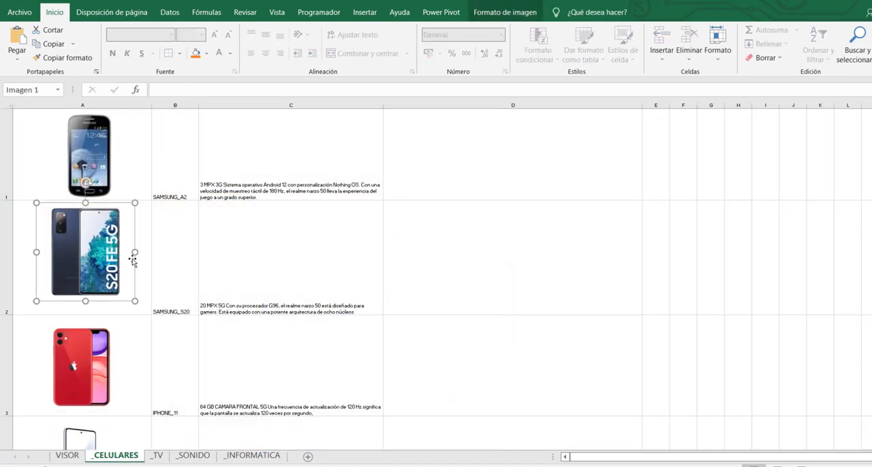
click(140, 251)
click(136, 156)
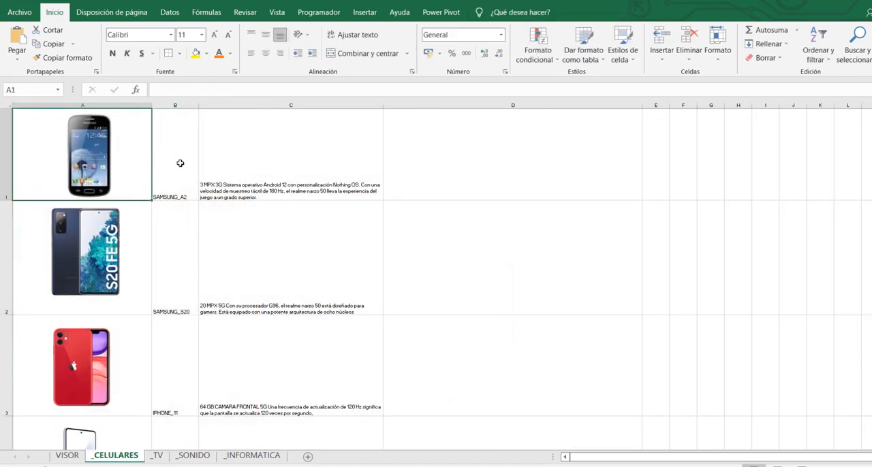
click(144, 244)
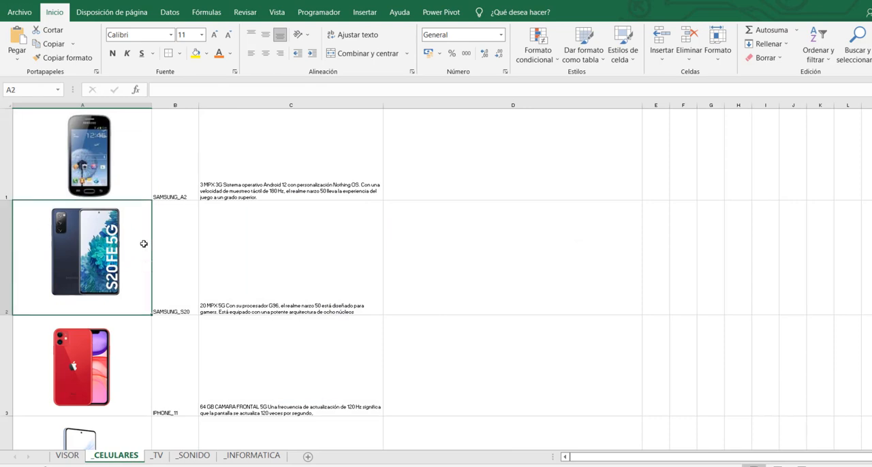
click(132, 165)
click(146, 361)
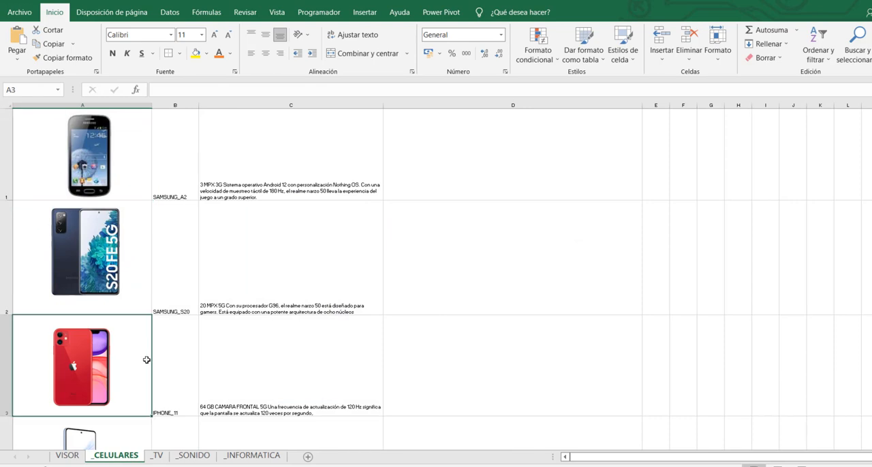
click(132, 422)
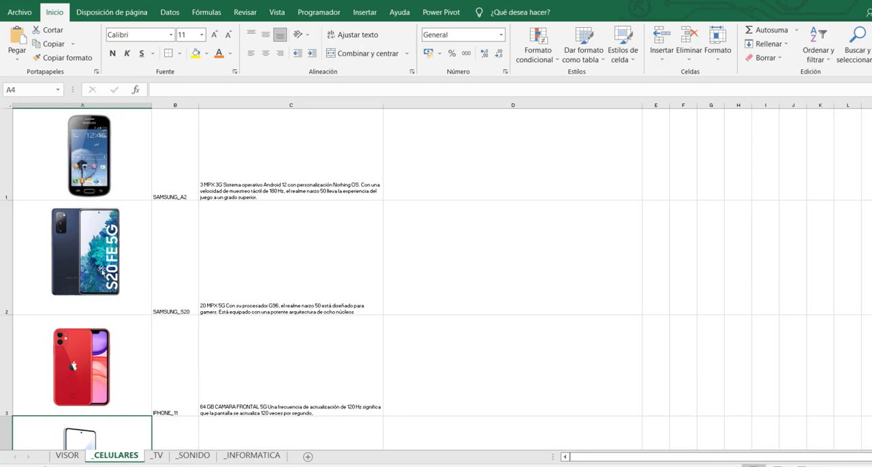
click(94, 253)
click(142, 217)
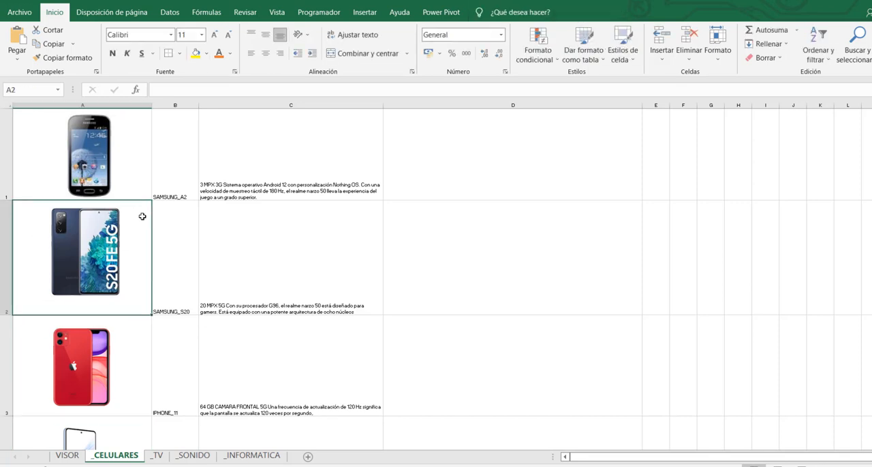
click(182, 169)
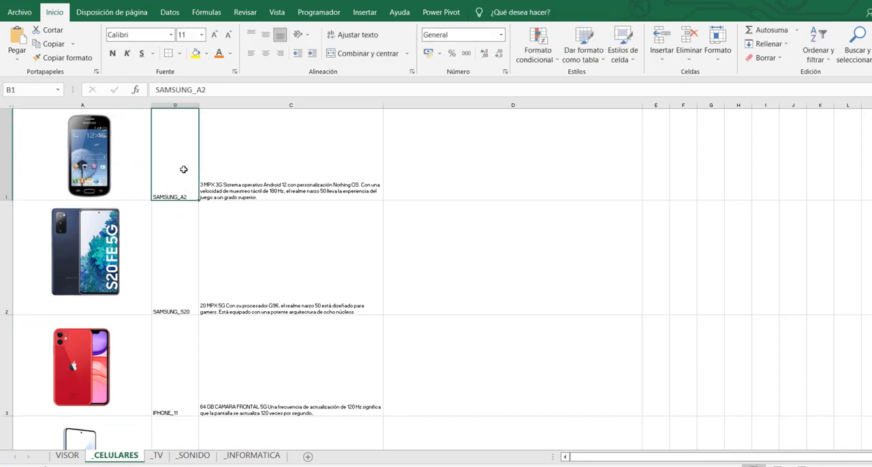
click(229, 170)
click(237, 273)
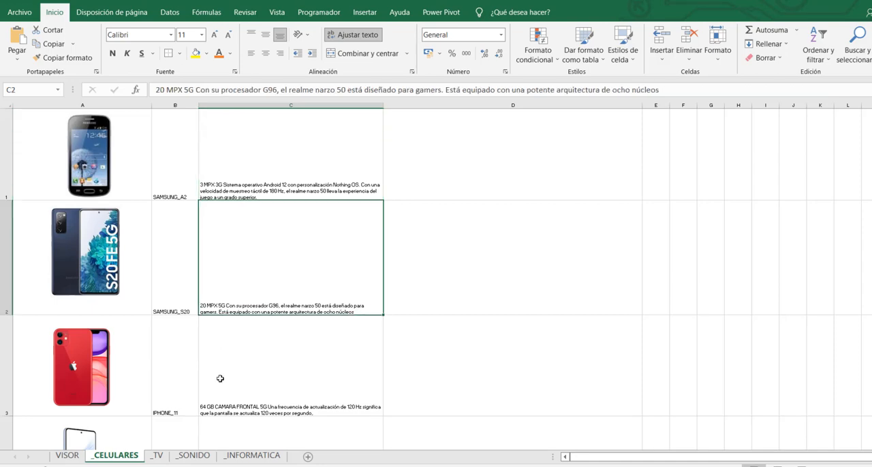
- Review the product data in the _TV, _SONIDO and _INFORMATICA sheets, and return to the VISOR sheet
click(157, 457)
click(194, 456)
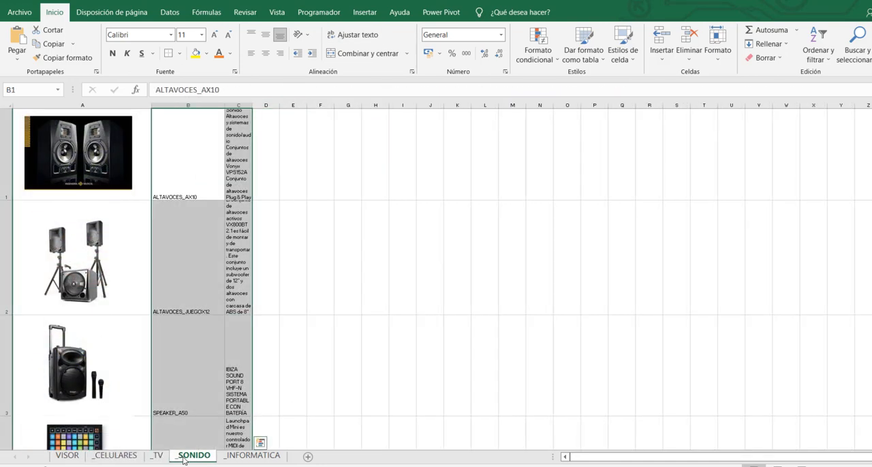
click(241, 462)
click(188, 462)
click(157, 457)
click(115, 456)
click(66, 455)
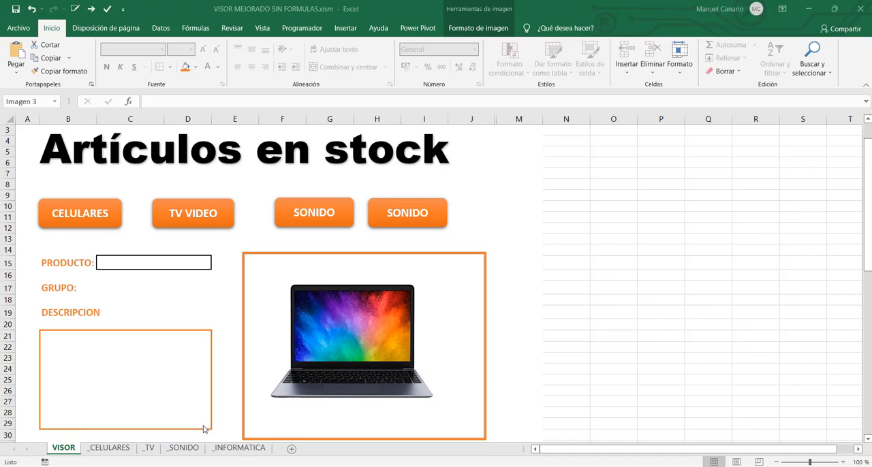
- In the _CELULARES sheet, create defined names for the picture cells from columns A and B, using the right column's values
click(107, 448)
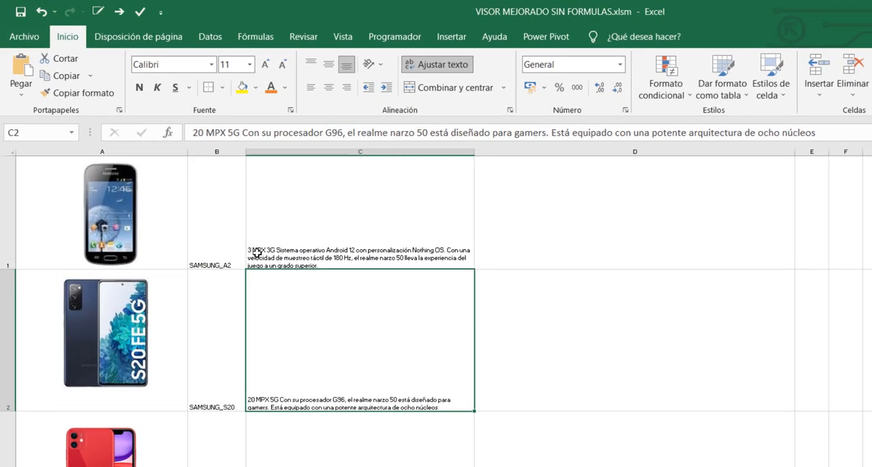
click(216, 181)
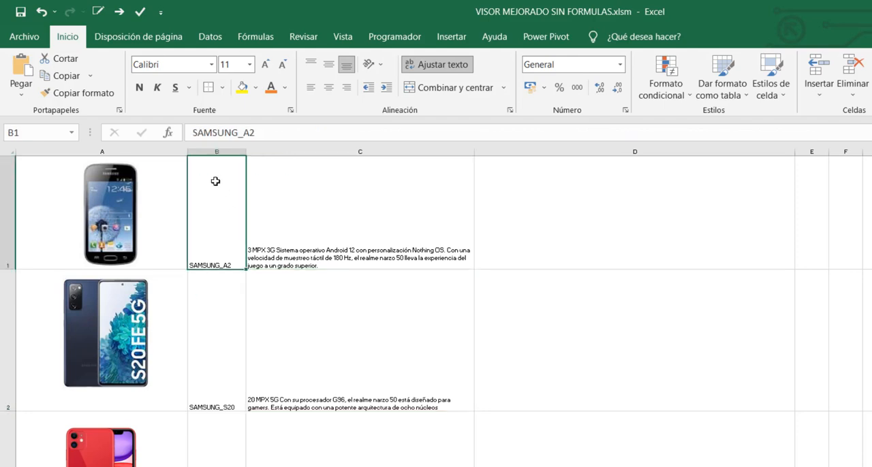
drag(195, 206, 109, 466)
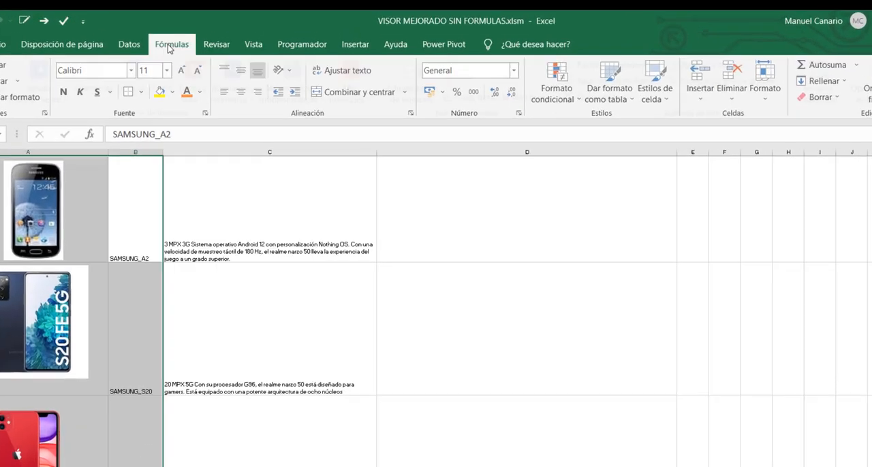
click(199, 28)
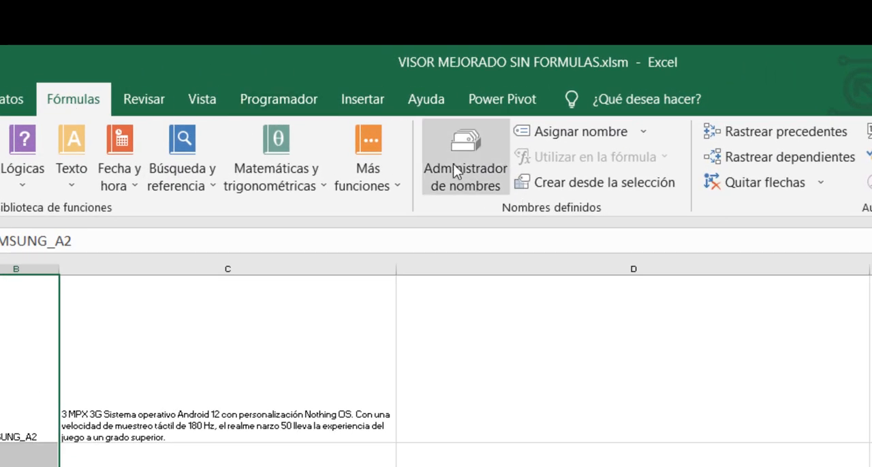
click(598, 186)
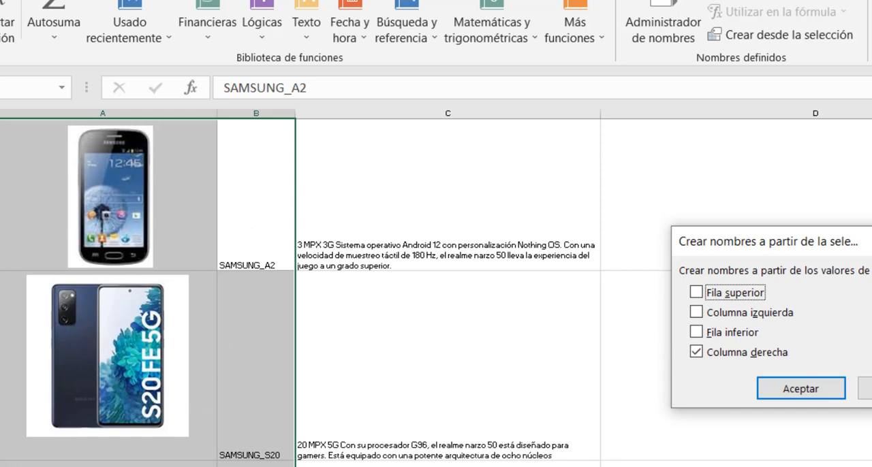
click(806, 389)
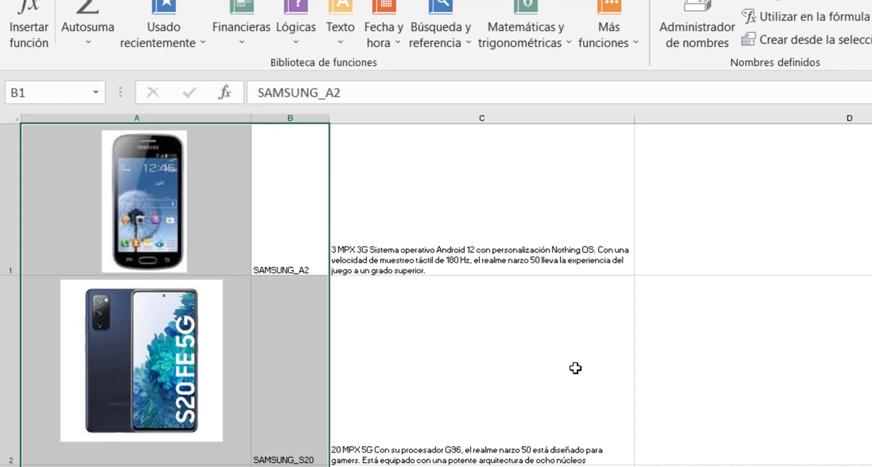
- Check the defined name of picture cell A1 against the product name in B1
click(576, 369)
click(215, 193)
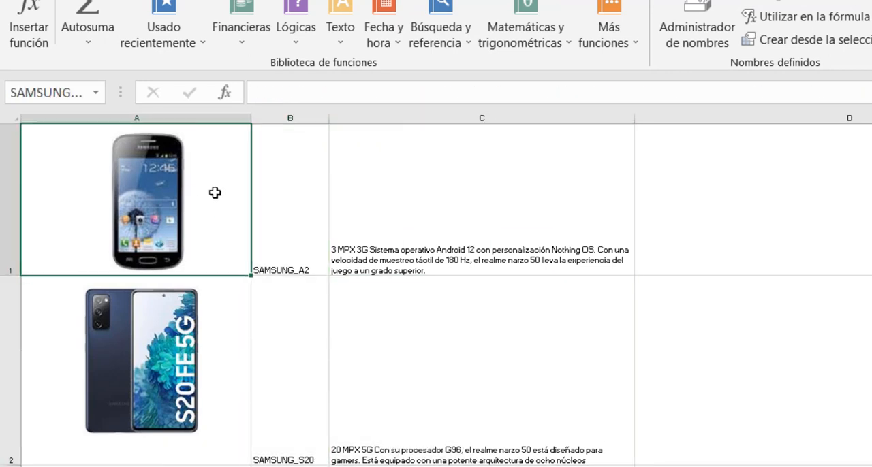
click(60, 91)
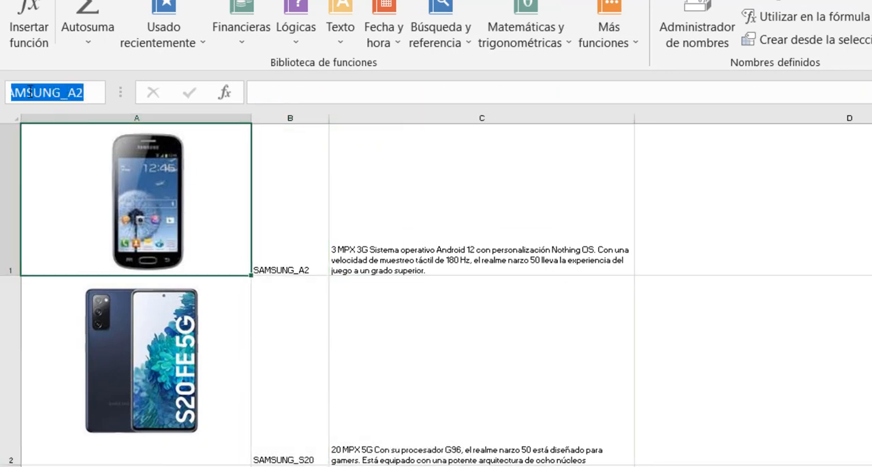
click(286, 234)
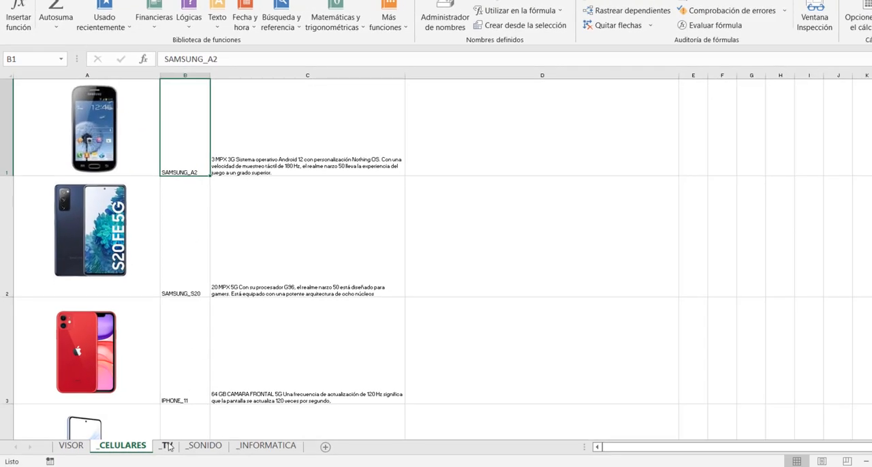
- In the _CELULARES sheet, assign the defined name CELULARES to the range of product names in column B
click(167, 446)
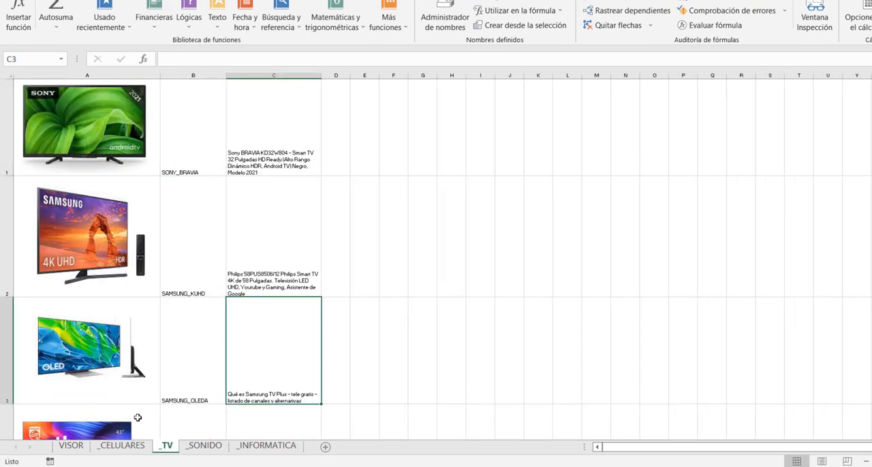
click(122, 445)
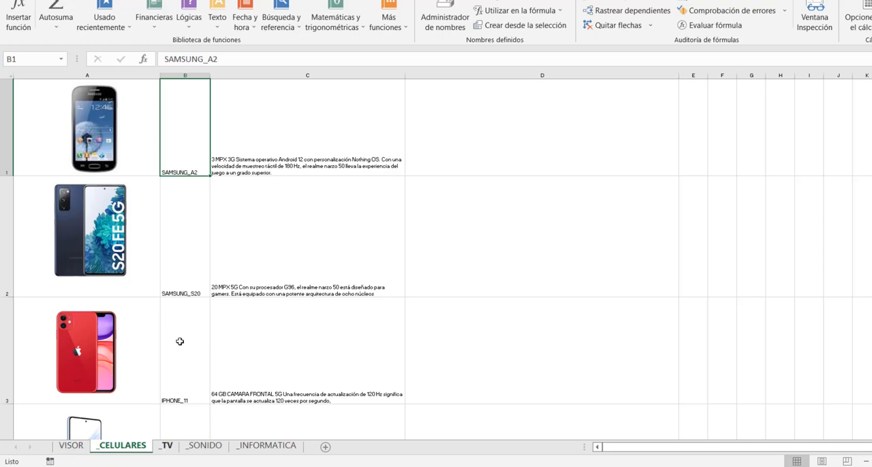
drag(186, 139, 186, 429)
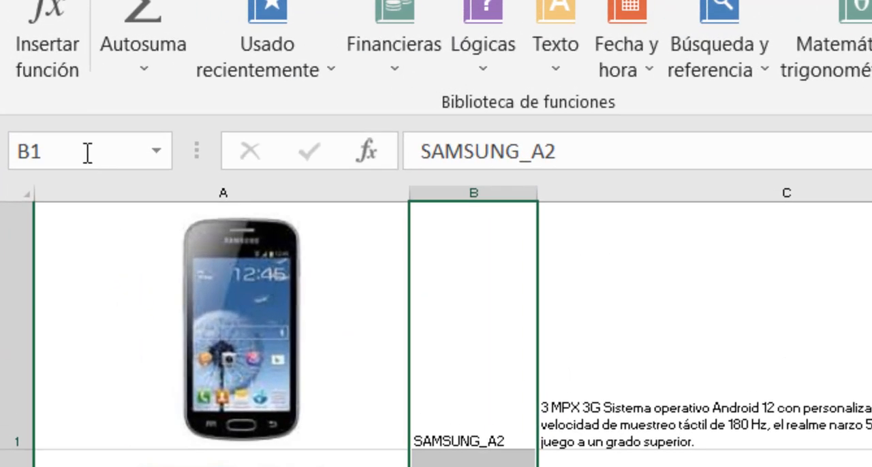
click(88, 152)
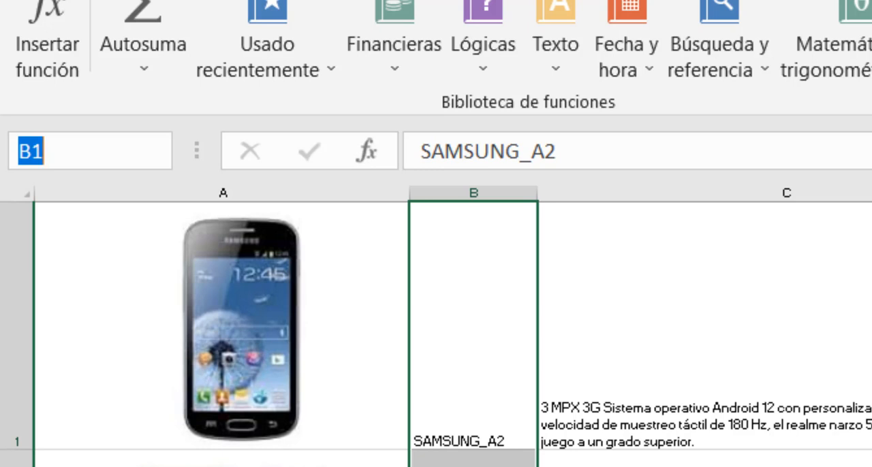
text(CELUA)
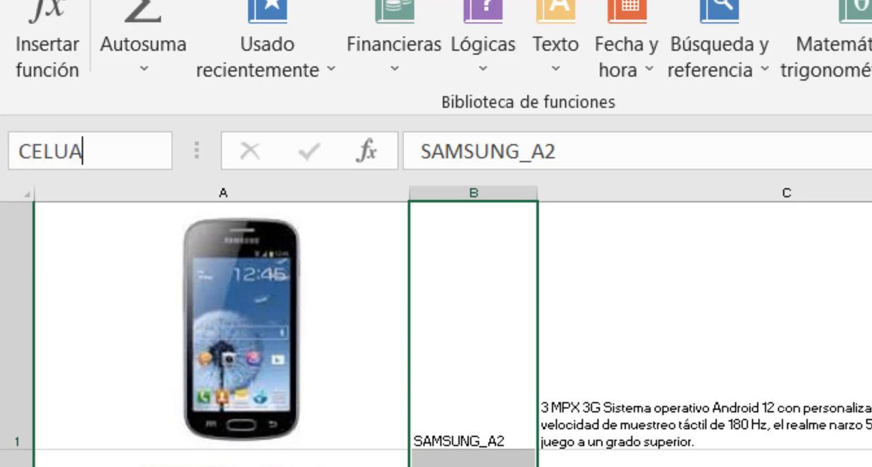
key(BackSpace)
text(LARES)
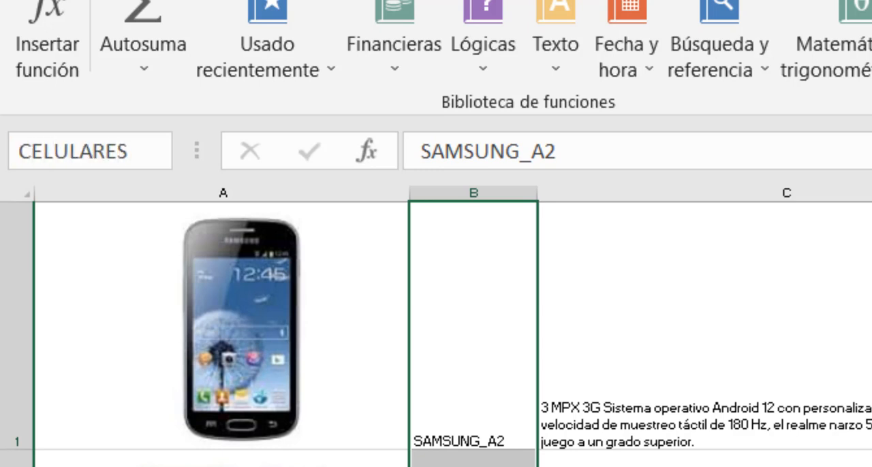
key(Return)
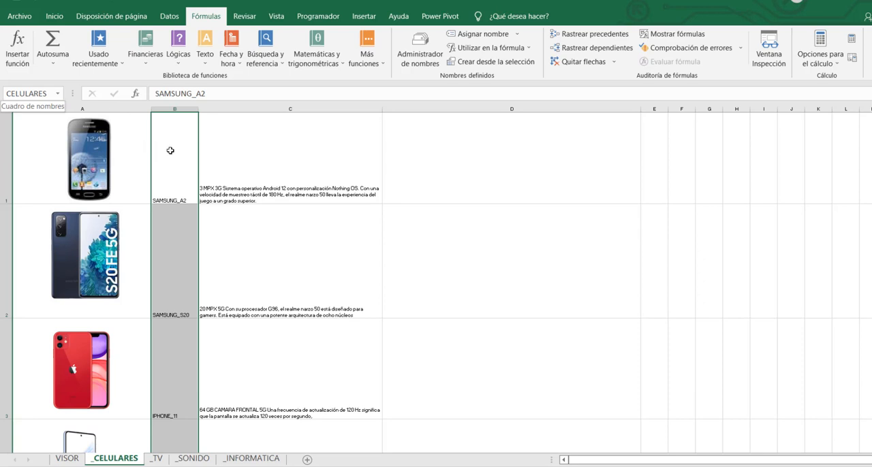
drag(170, 151, 153, 434)
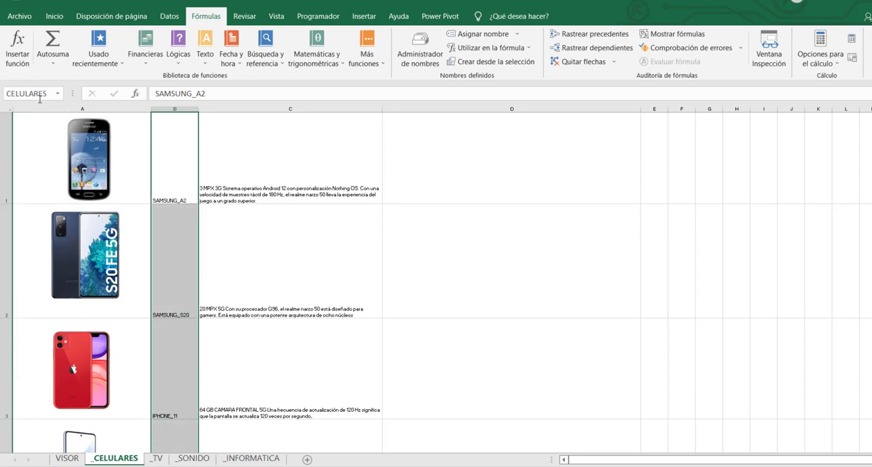
- In the _TV sheet, assign the defined name TV to the range of product names in column B
click(157, 458)
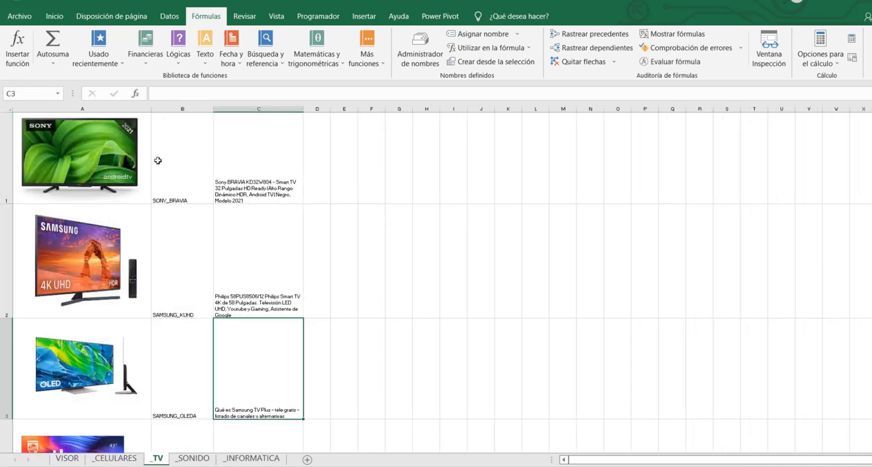
drag(177, 151, 202, 438)
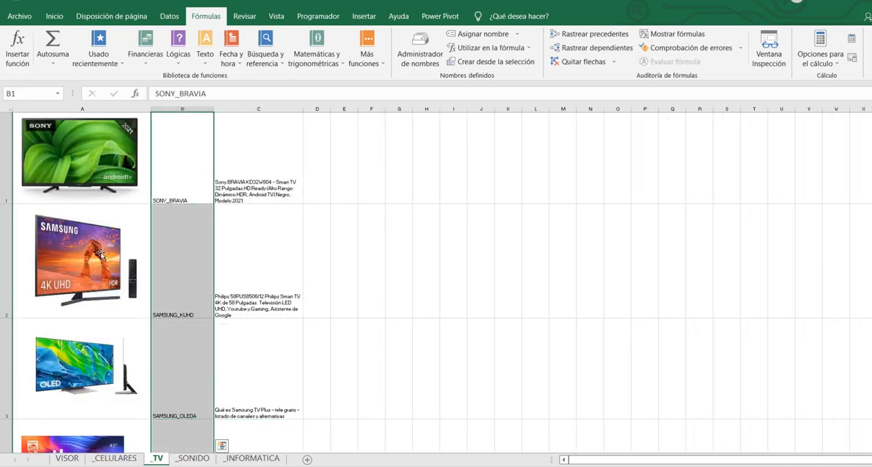
click(24, 92)
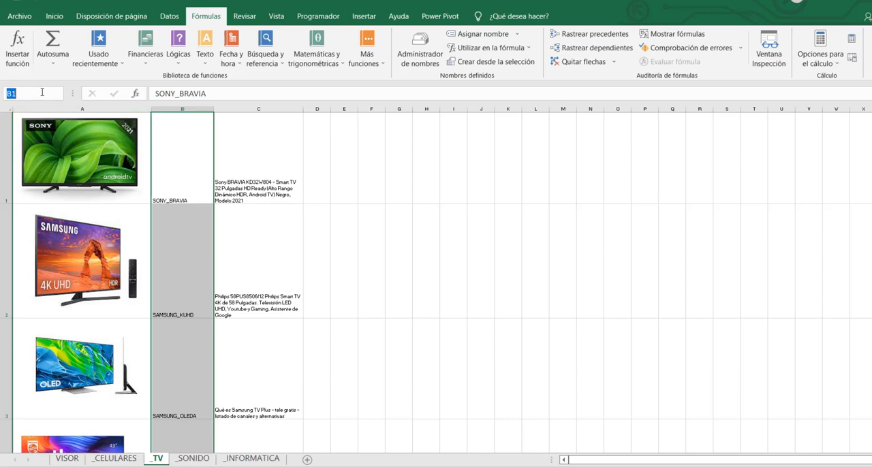
text(TV)
drag(184, 141, 187, 434)
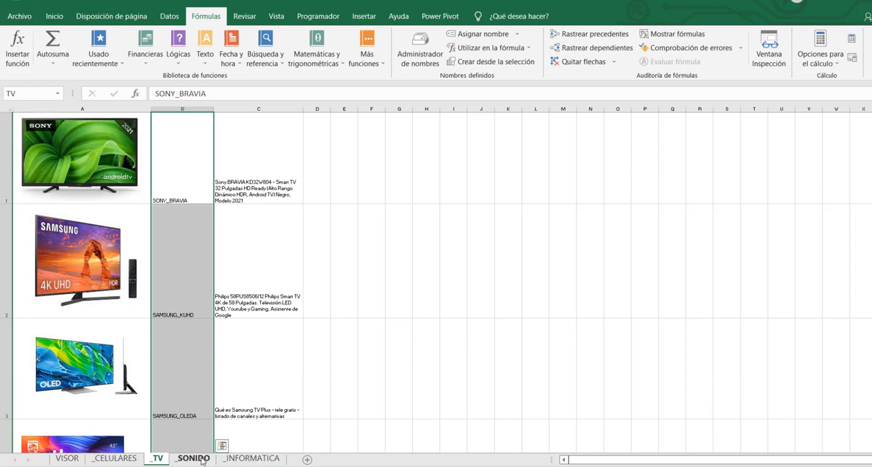
- In the _CELULARES sheet, assign the defined name CELULARES_RANGO to the product names and descriptions in columns B and C
key(ctrl+Page_Up)
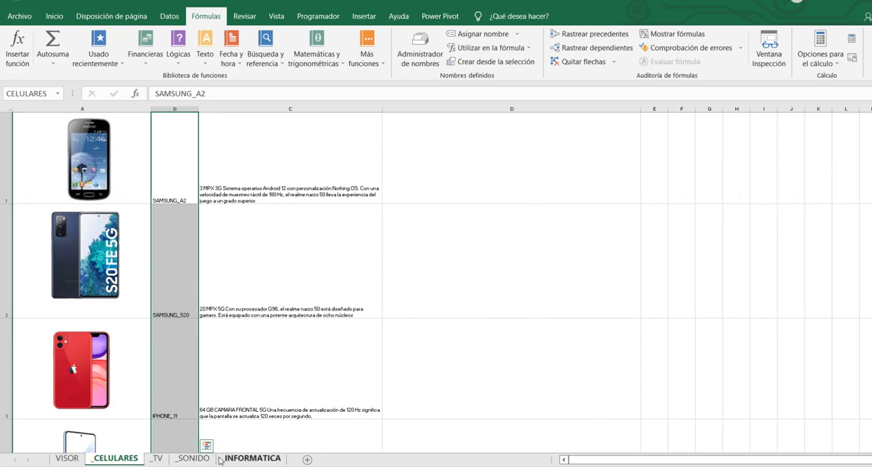
click(156, 460)
click(194, 461)
click(242, 461)
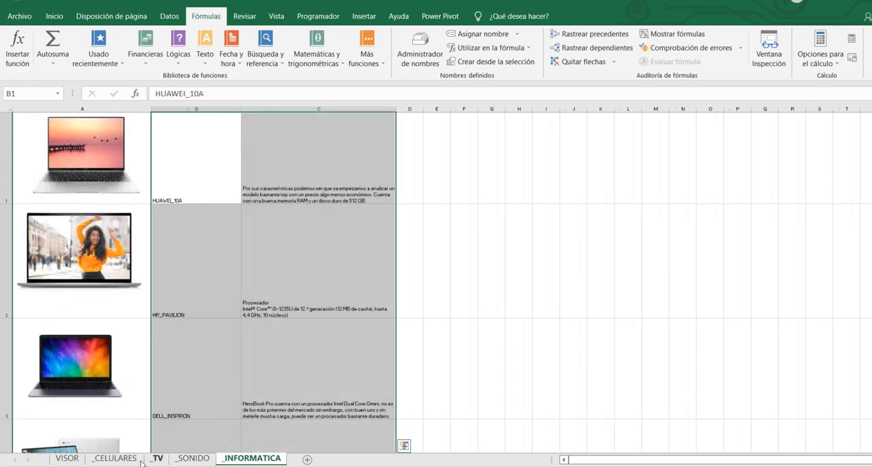
click(117, 460)
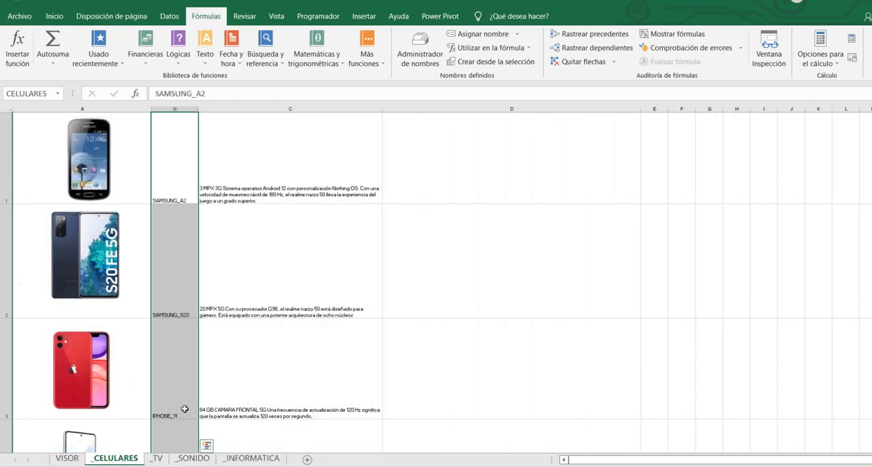
drag(167, 140, 181, 409)
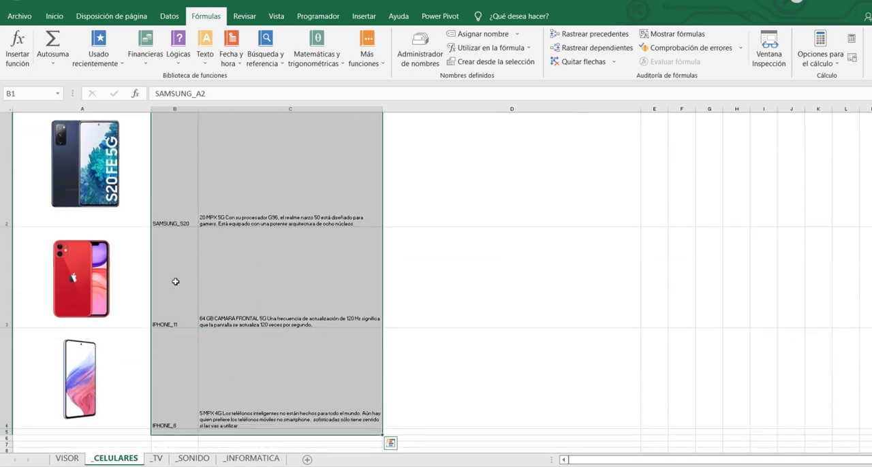
scroll(175, 281, up, 1)
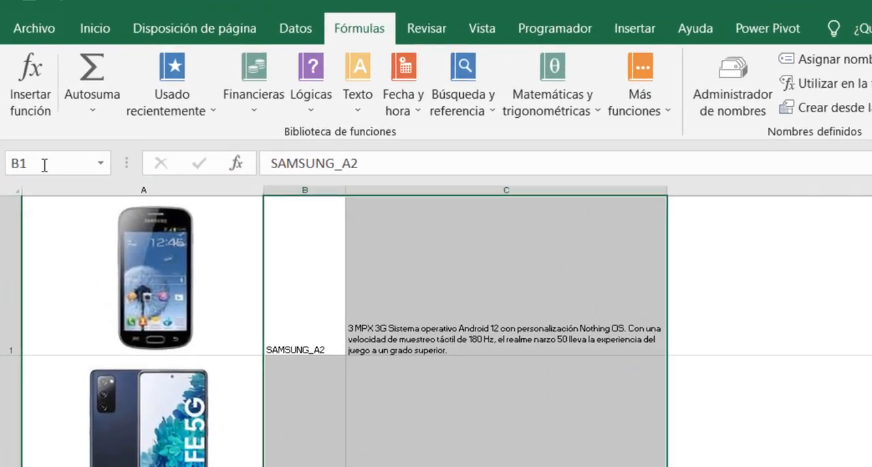
click(29, 95)
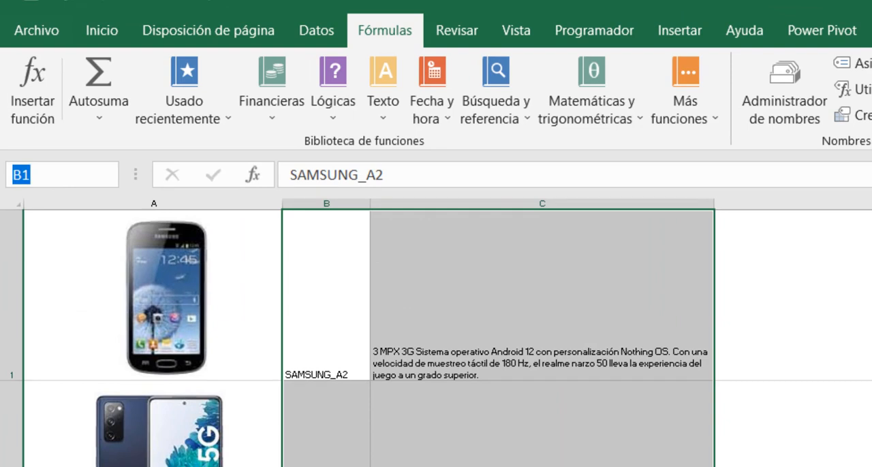
text(CELULARES)
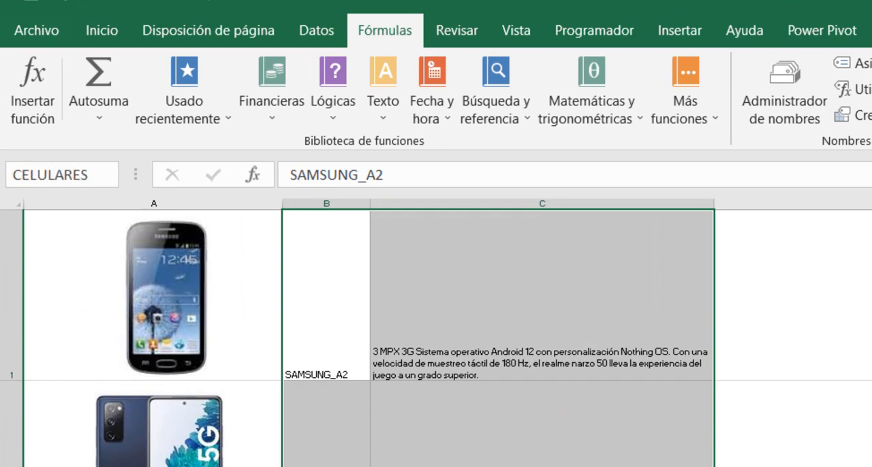
text(_RANGO)
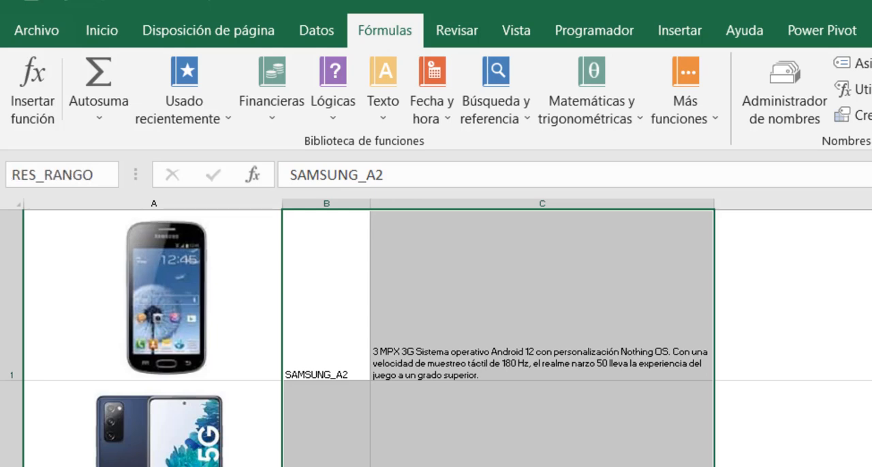
key(Return)
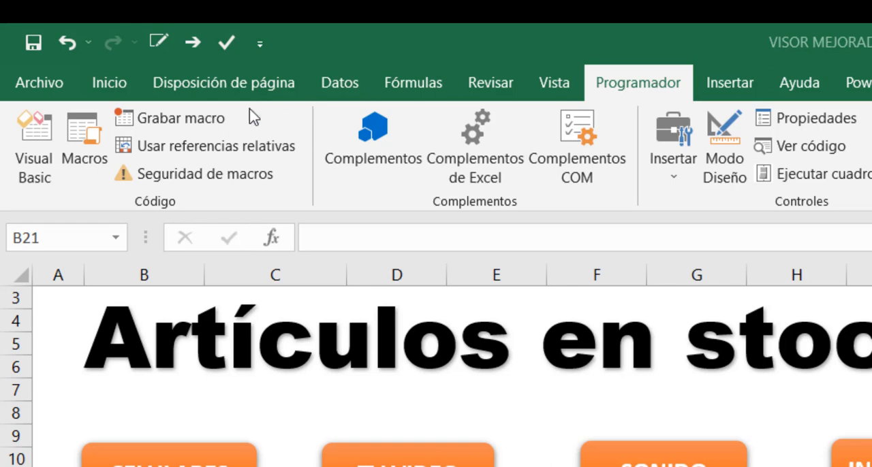
- Start recording a macro named CELULARES, stored in this workbook
click(181, 118)
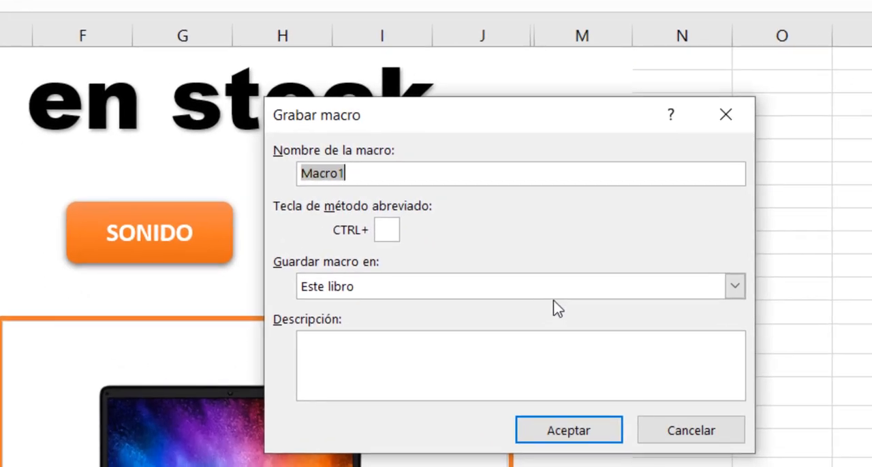
text(CELU)
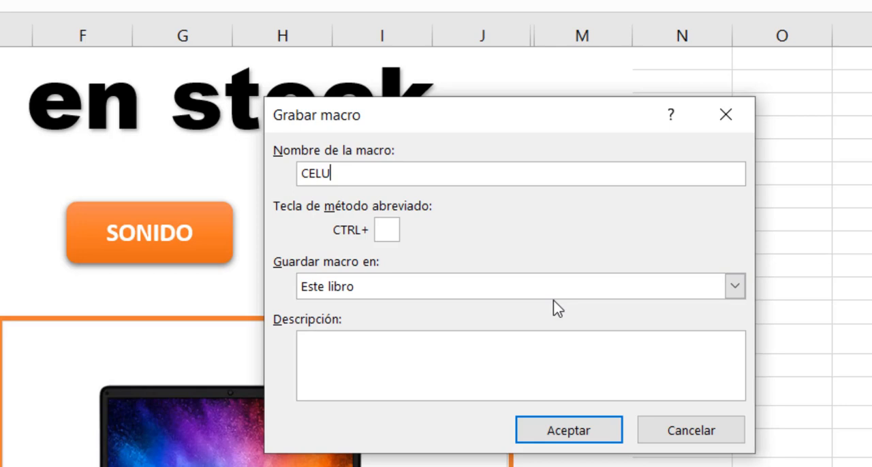
text(LARES)
click(569, 430)
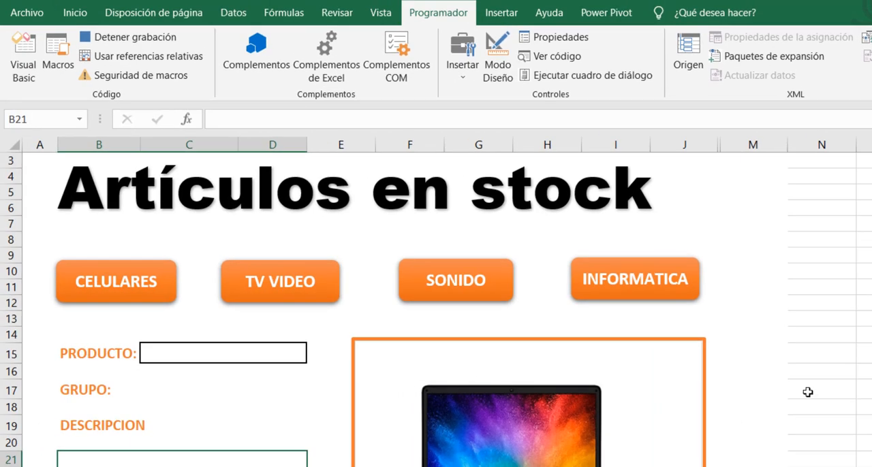
- Record entering CELULARES in the GRUPO cell C17, and stop the macro recording
click(815, 391)
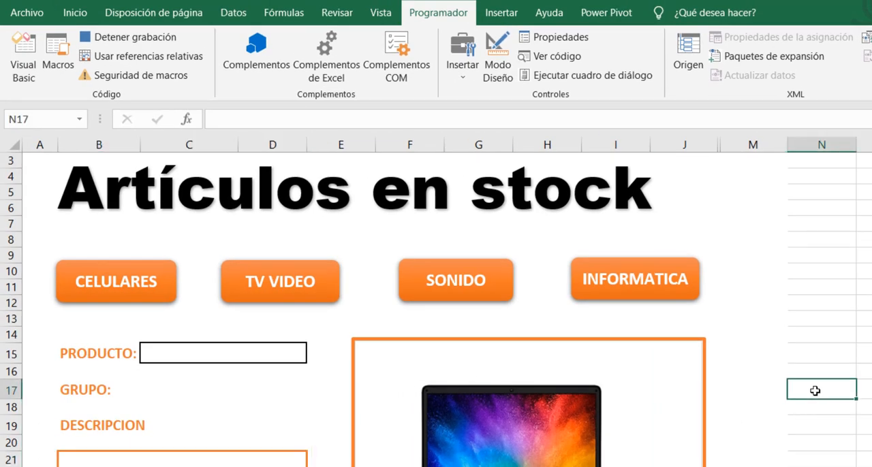
click(185, 394)
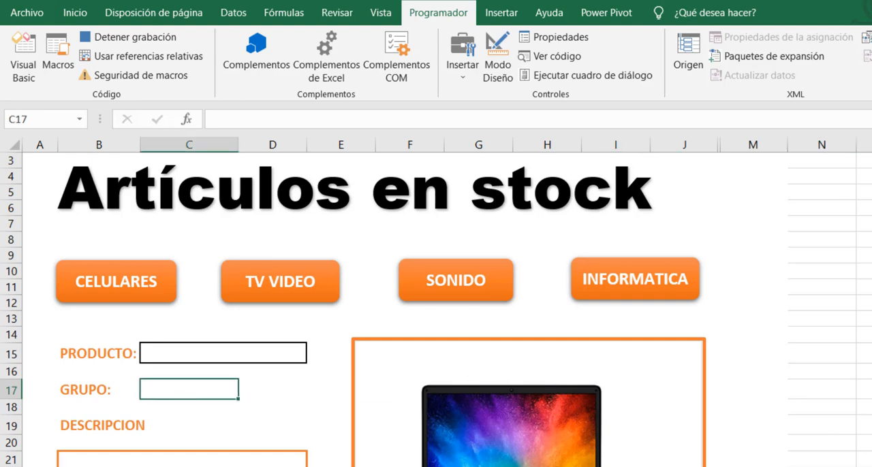
text(CELULARES)
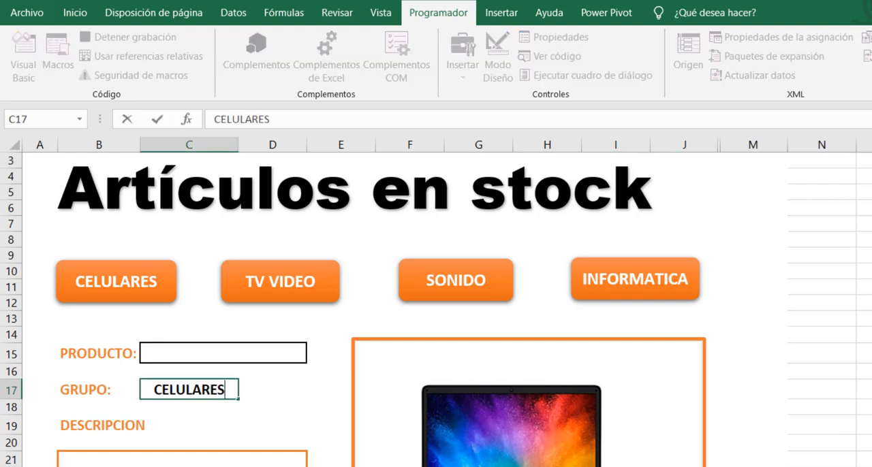
key(Return)
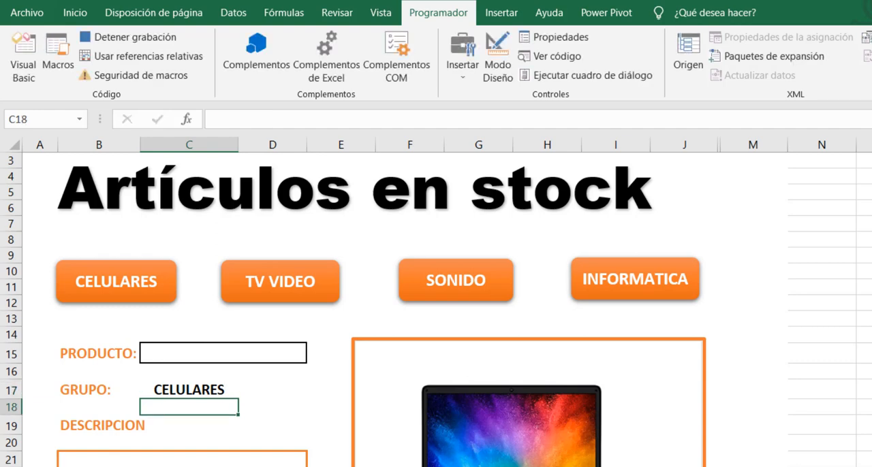
click(120, 41)
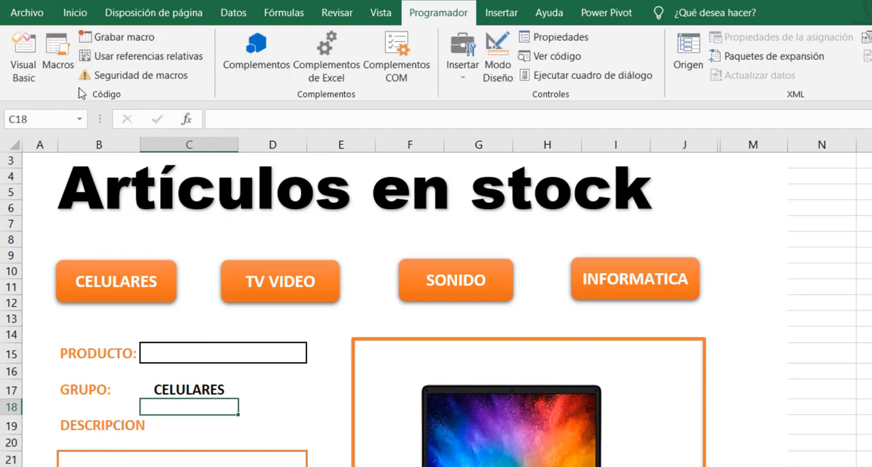
- Examine the code of the recorded CELULARES macro in Módulo1, and return to the VISOR sheet
click(28, 63)
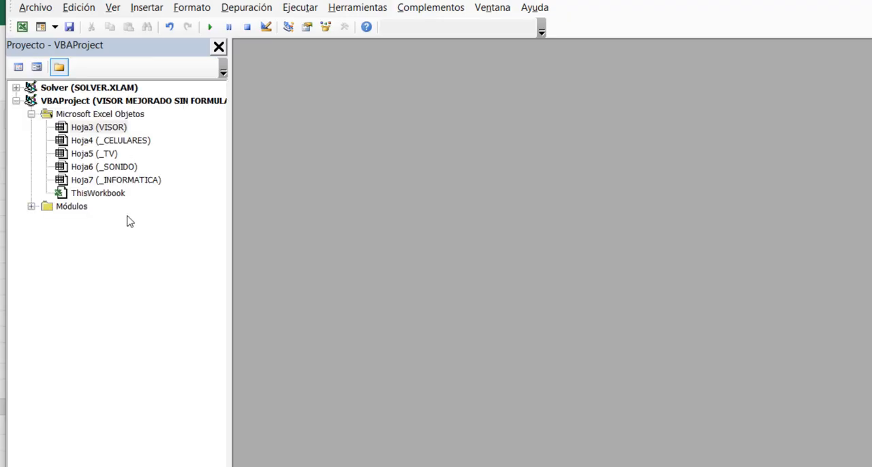
click(32, 206)
double_click(76, 221)
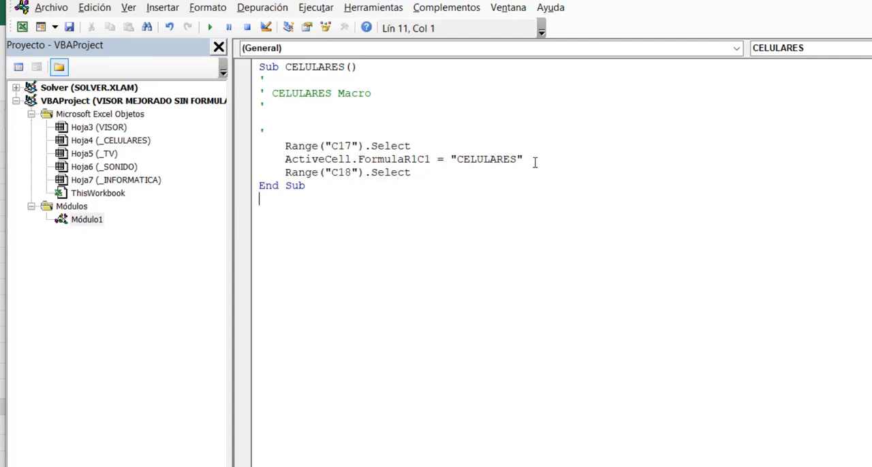
key(alt+F11)
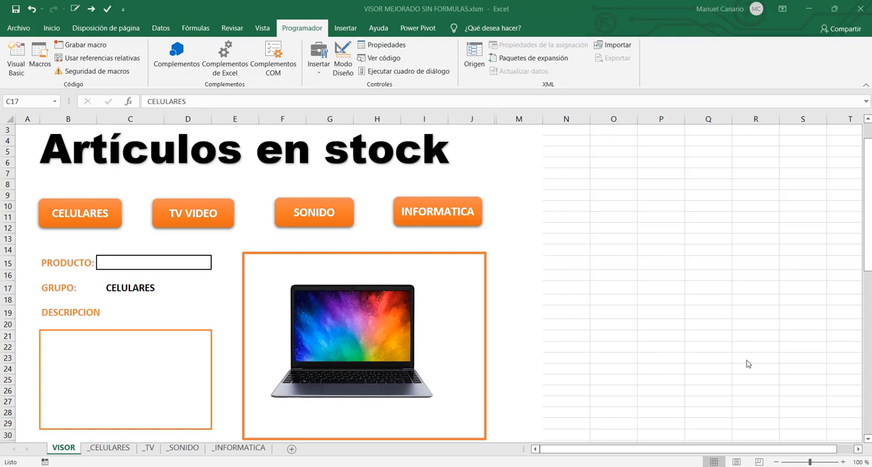
- Assign the macro Módulo1.CELULARES to the CELULARES button and run it from the button
right_click(105, 220)
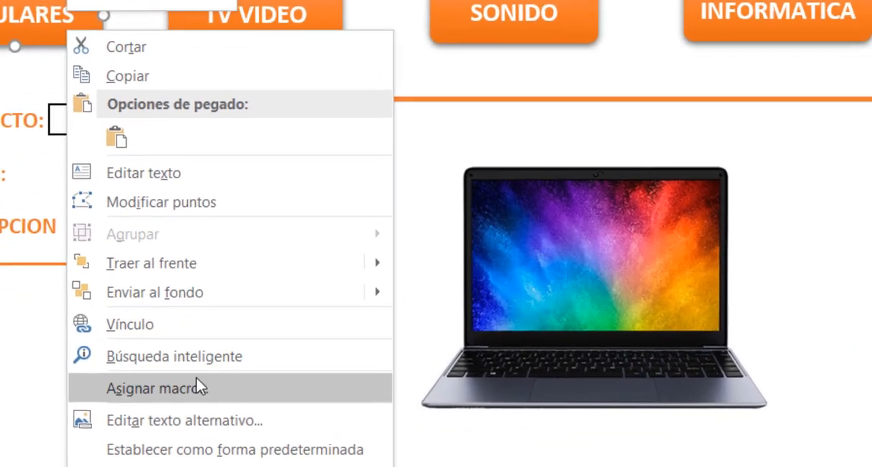
click(197, 388)
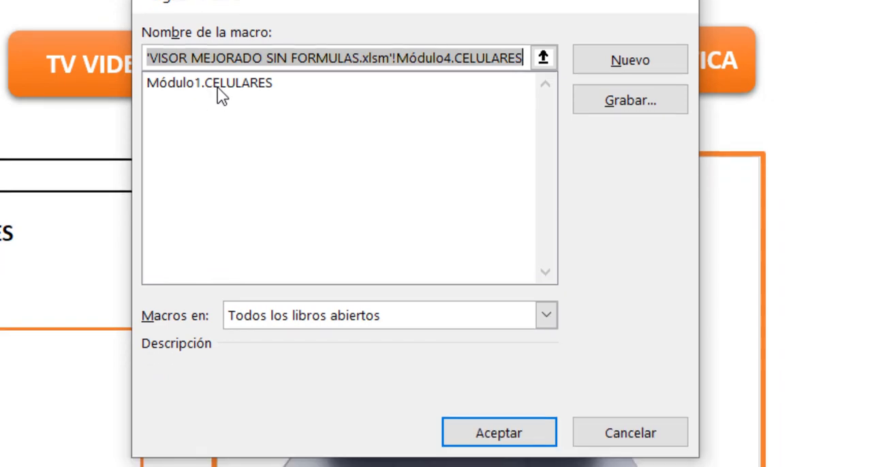
click(218, 88)
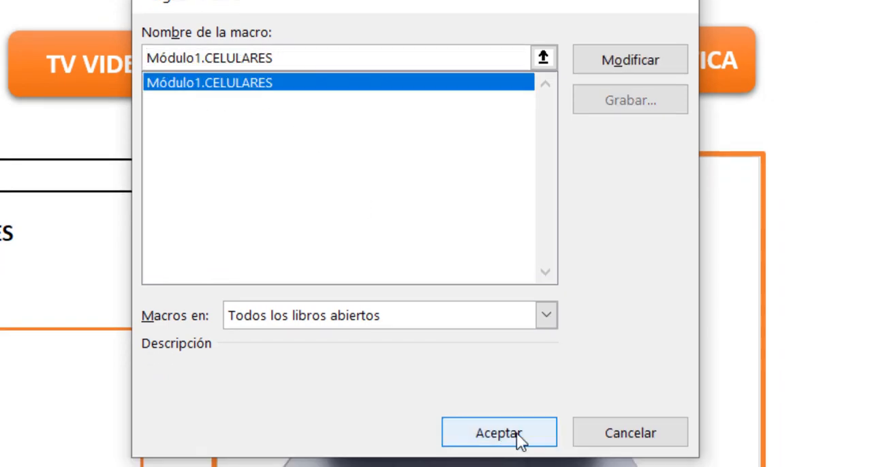
click(517, 434)
click(346, 327)
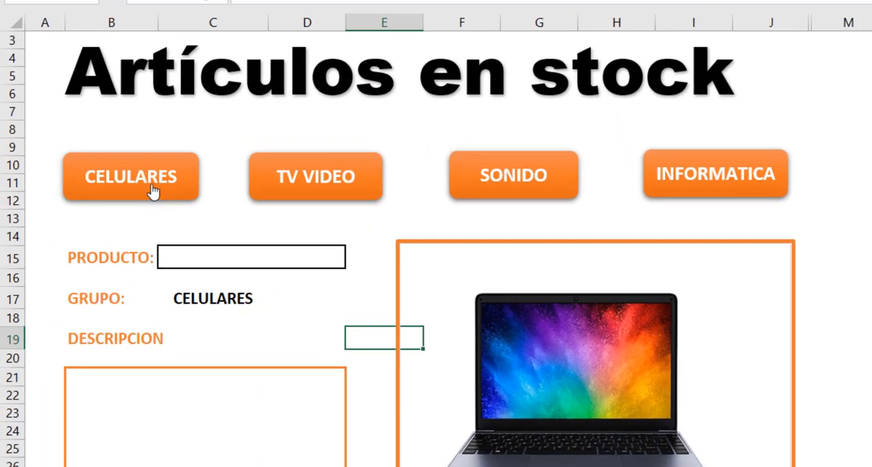
click(152, 191)
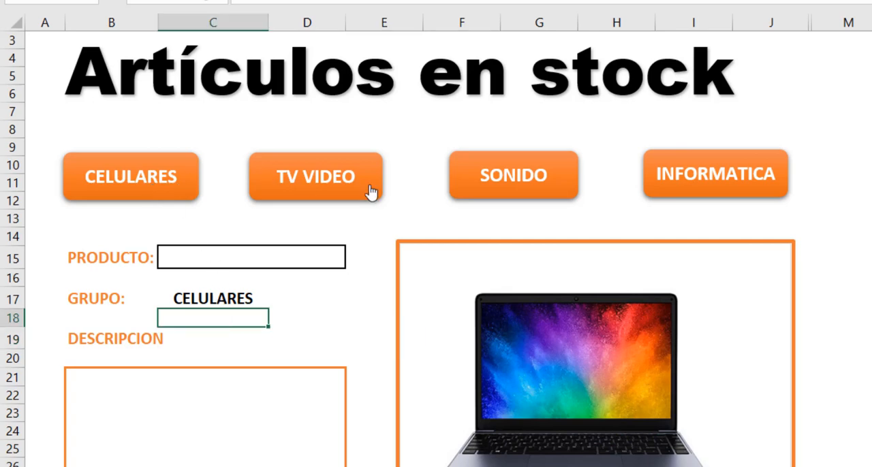
click(232, 297)
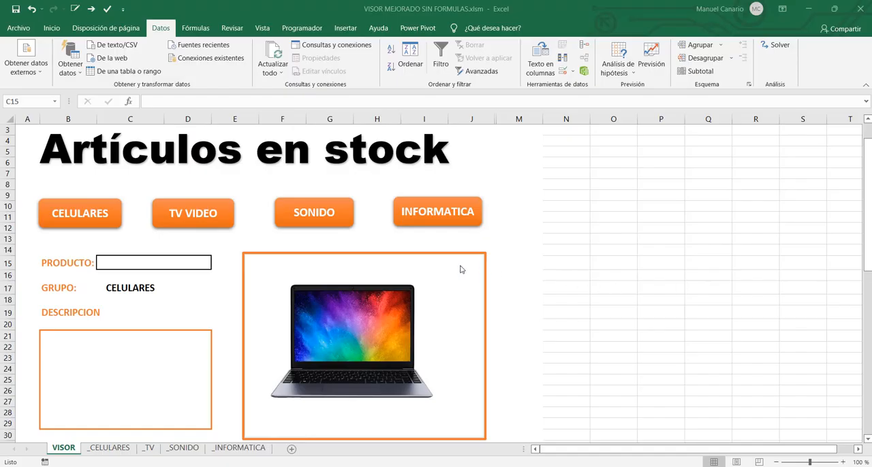
- Add list data validation to the PRODUCTO cell C15 with the source =INDIRECTO($C$17)
click(182, 262)
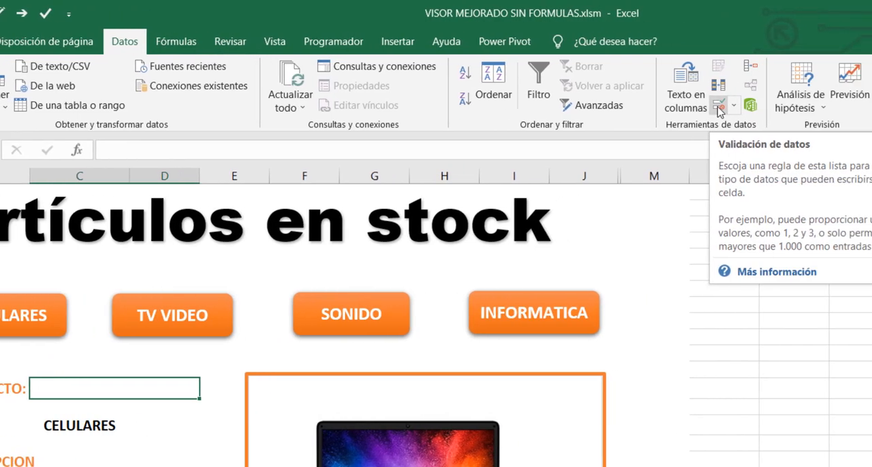
click(718, 106)
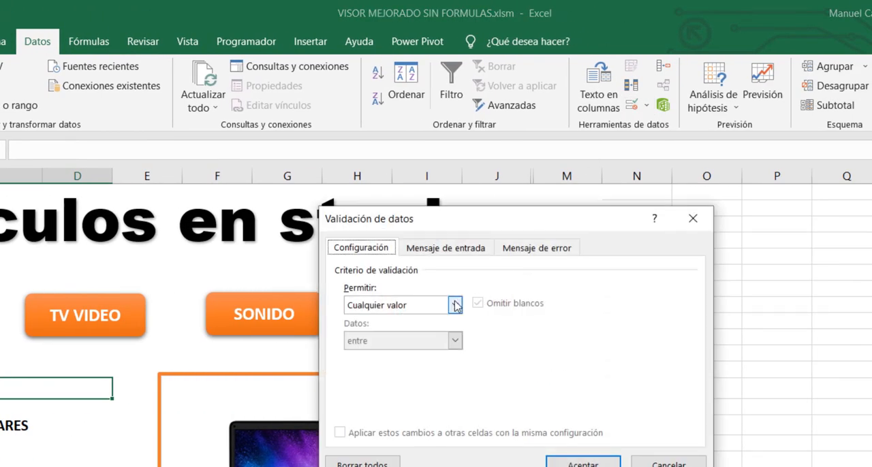
click(455, 306)
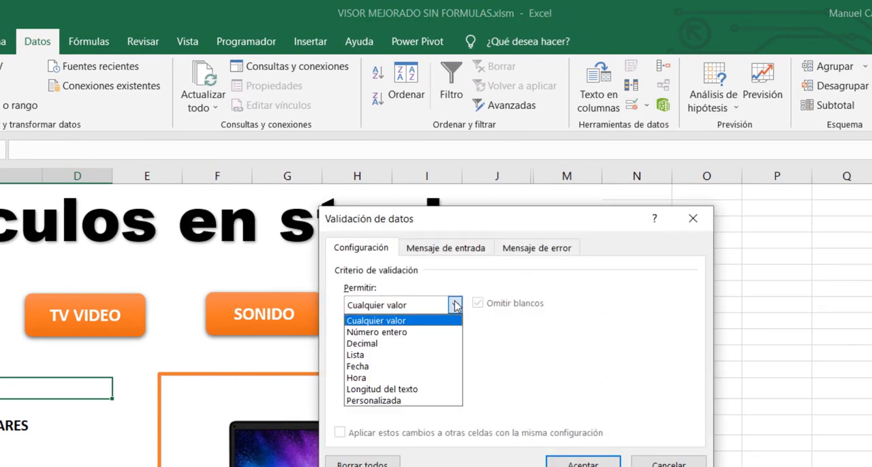
click(397, 353)
click(408, 376)
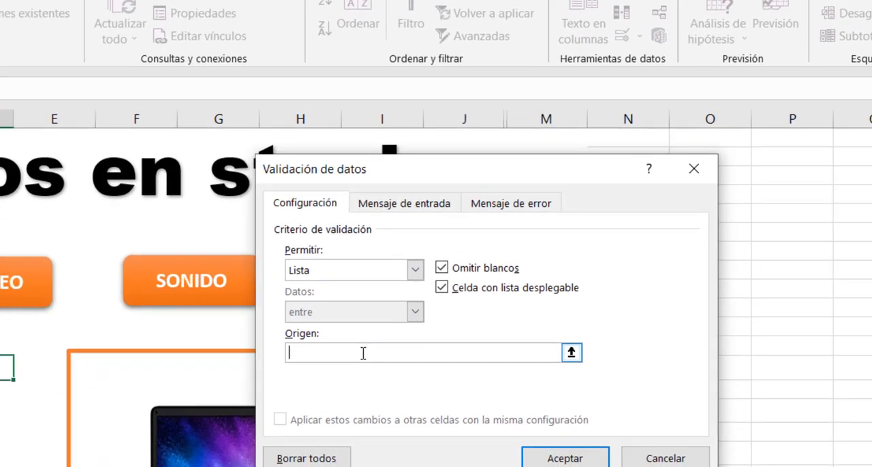
text(=IND)
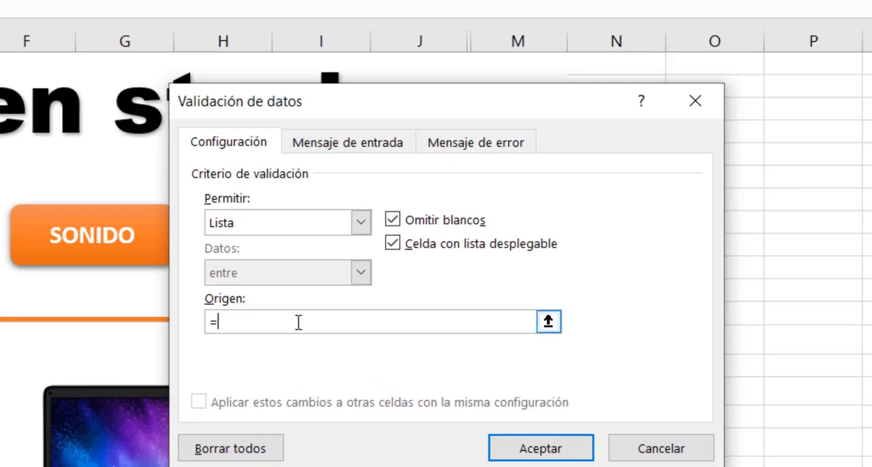
text(IRECTO()
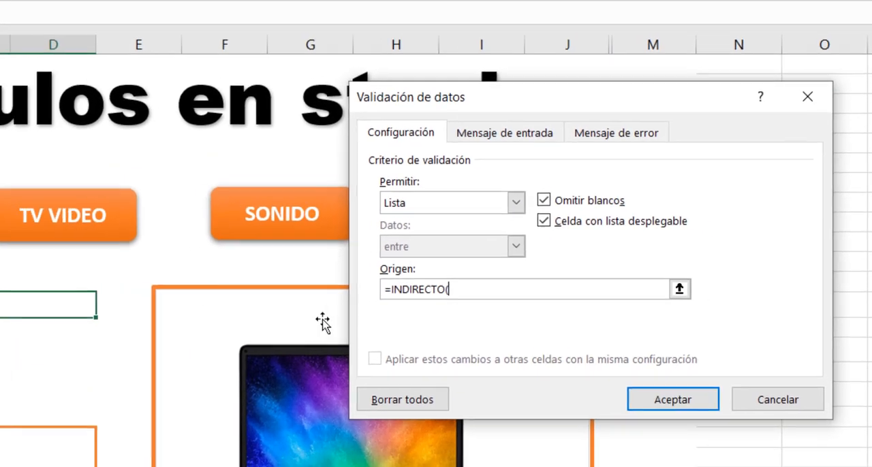
click(174, 341)
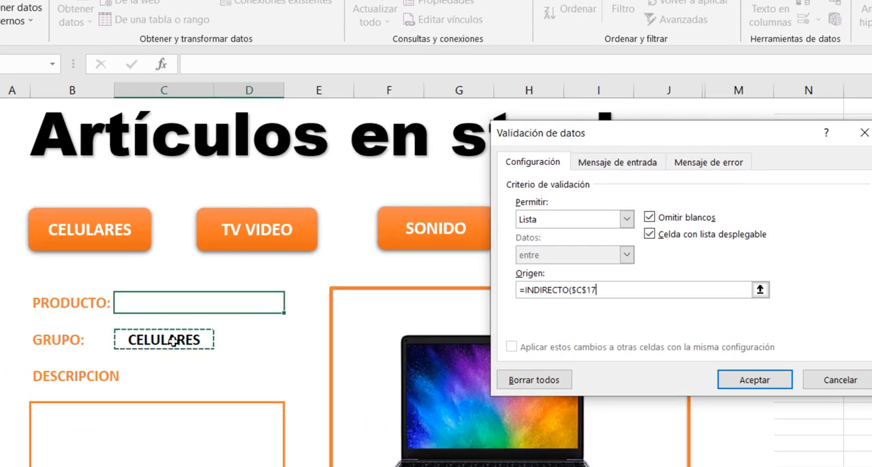
text())
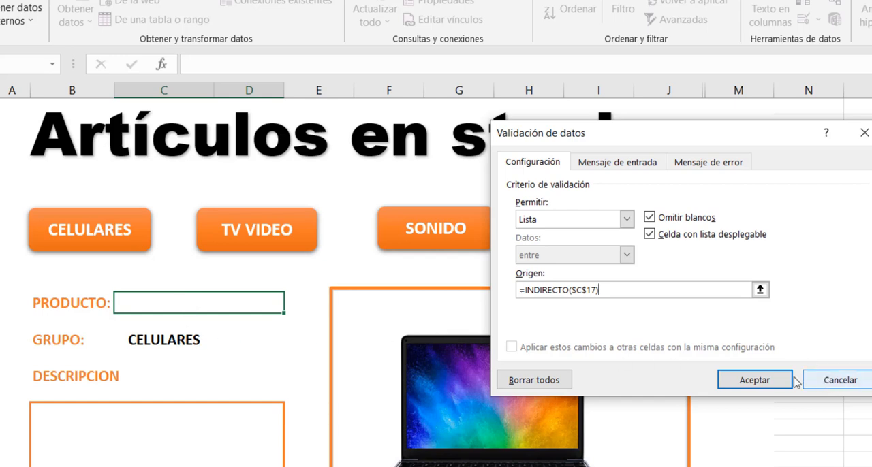
click(744, 381)
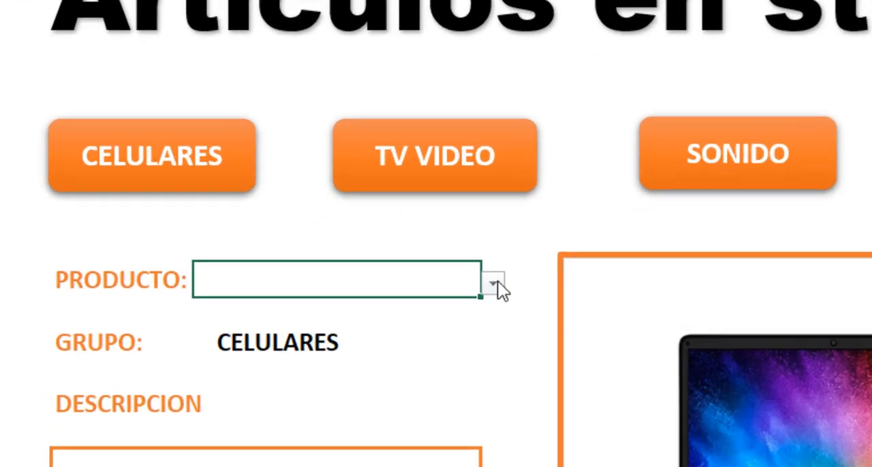
- Test the PRODUCTO drop-down list by choosing SAMSUNG_S20, IPHONE_11 and one more phone in turn
click(293, 304)
click(494, 326)
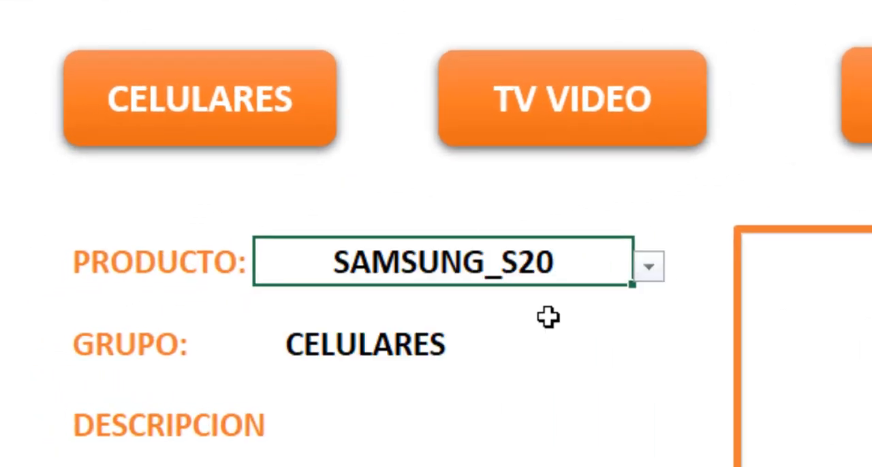
click(651, 269)
click(537, 353)
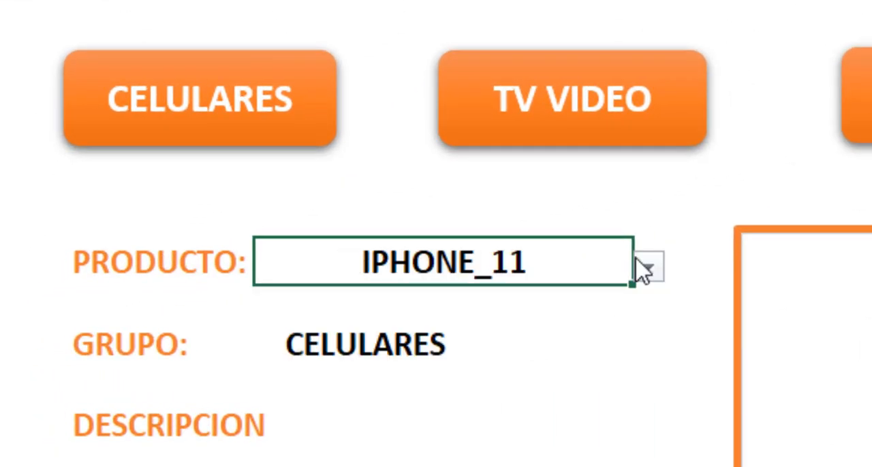
click(647, 270)
click(514, 373)
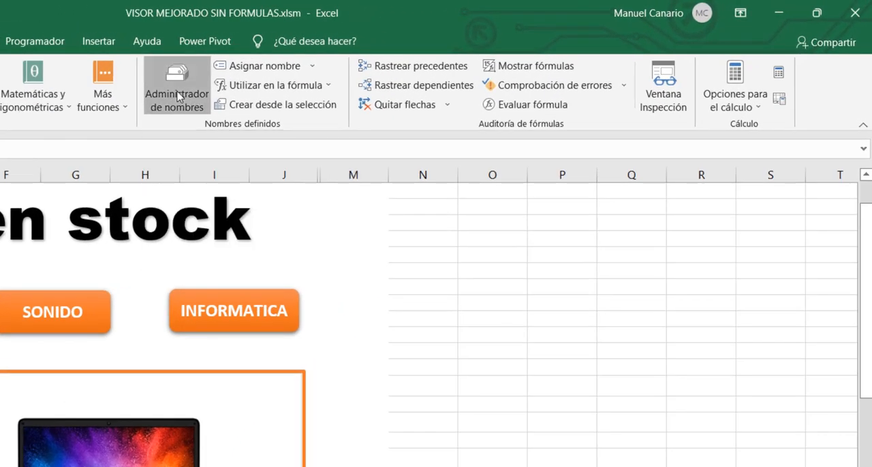
- Create a workbook-scope defined name VISOR that refers to =INDIRECTO(VISOR!$C$15)
click(177, 95)
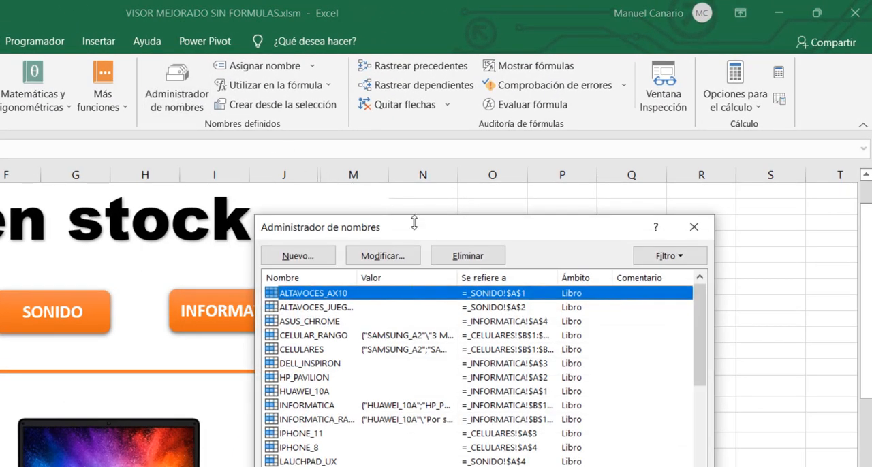
drag(430, 233, 485, 223)
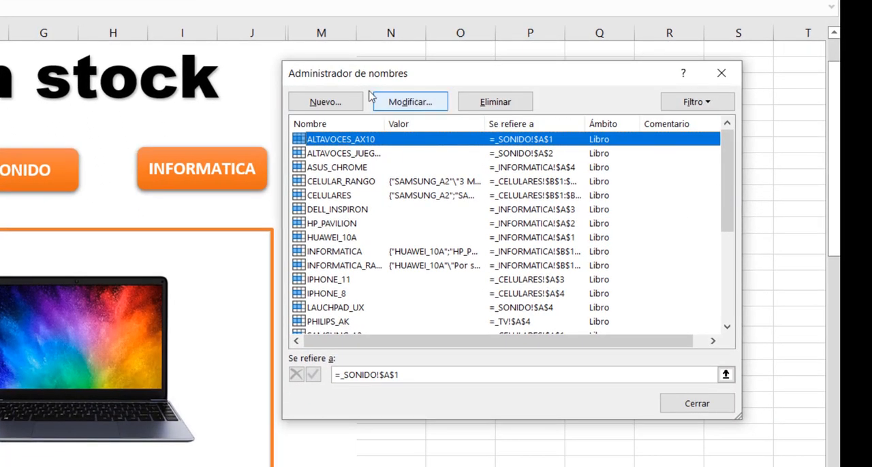
click(341, 102)
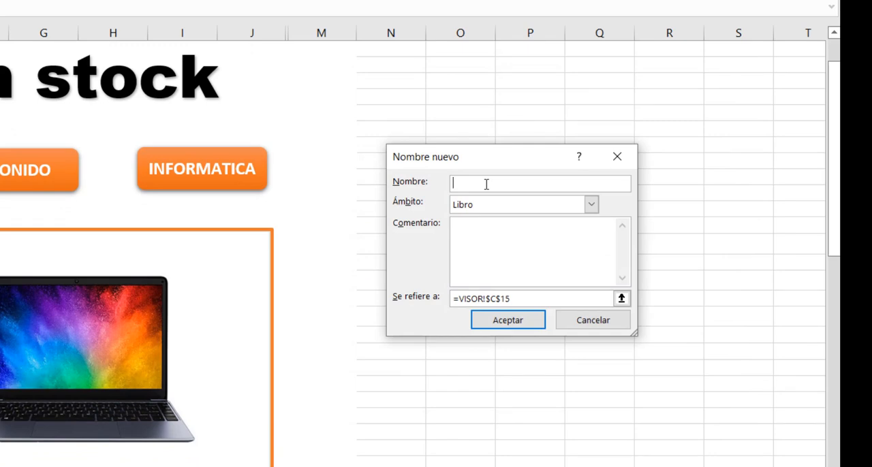
text(VISOR)
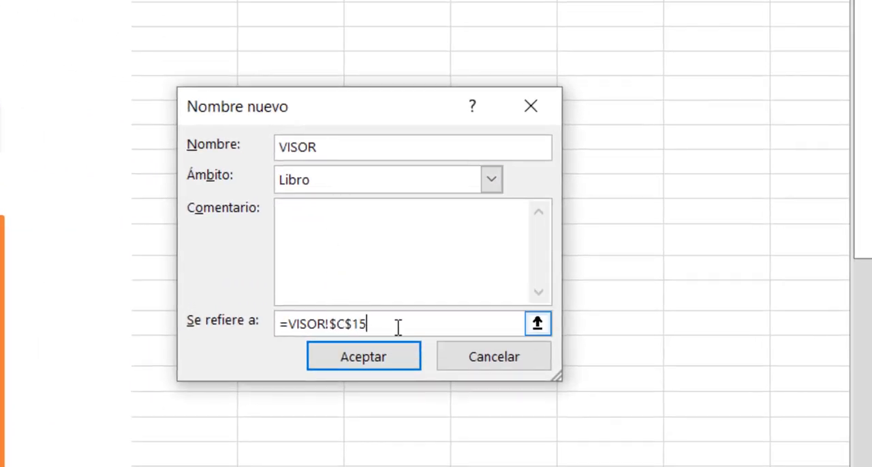
key(BackSpace)
key(BackSpace)
key(BackSpace)
key(BackSpace)
key(BackSpace)
key(BackSpace)
key(BackSpace)
key(BackSpace)
key(BackSpace)
key(BackSpace)
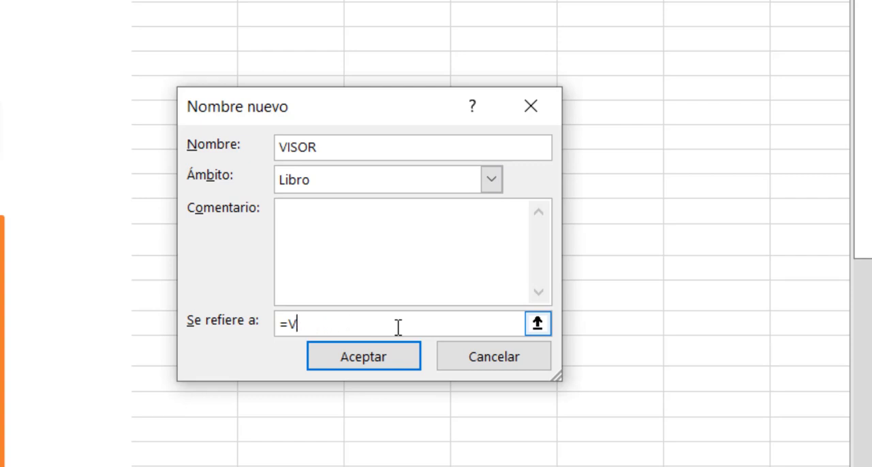
text(INDIRECTO(VISOR!$C$15)
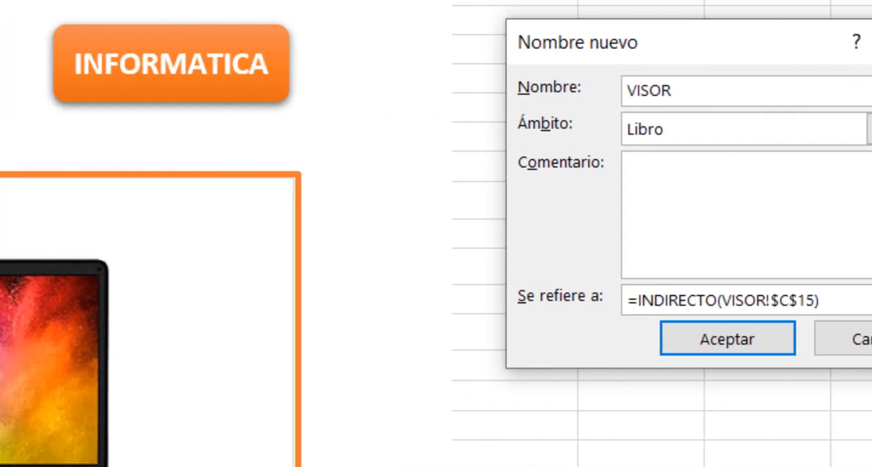
key(Return)
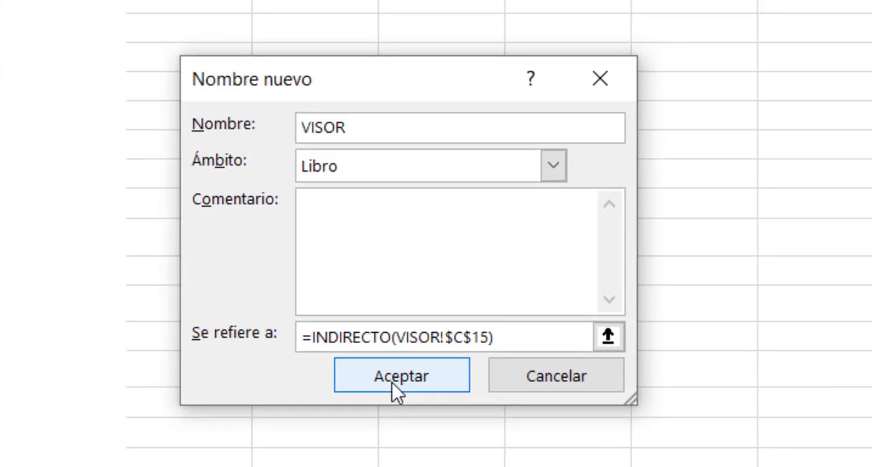
click(394, 383)
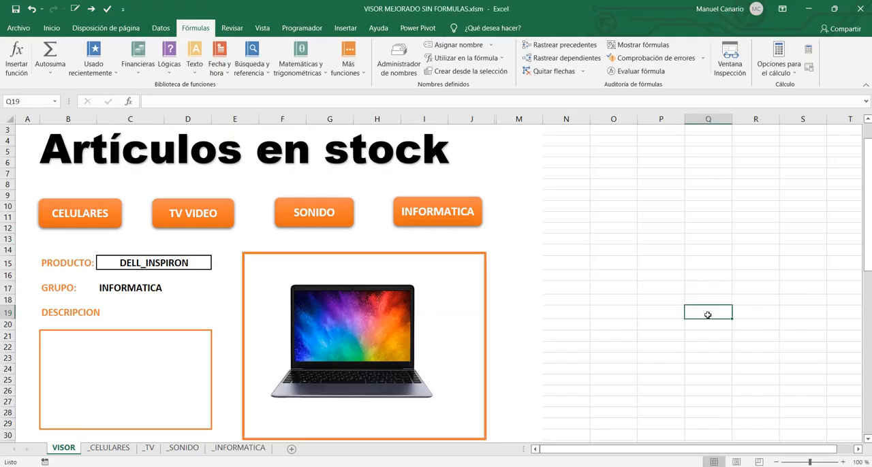
- Link the laptop picture in the viewer frame to the defined name with the formula =VISOR
click(358, 325)
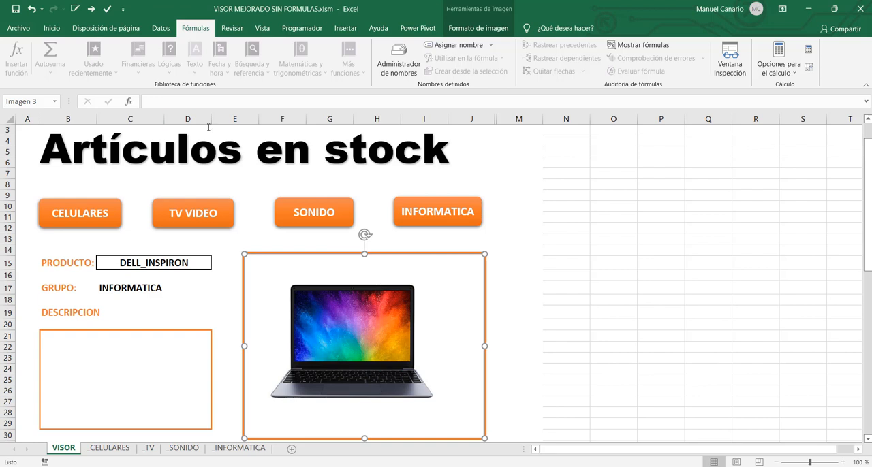
click(156, 99)
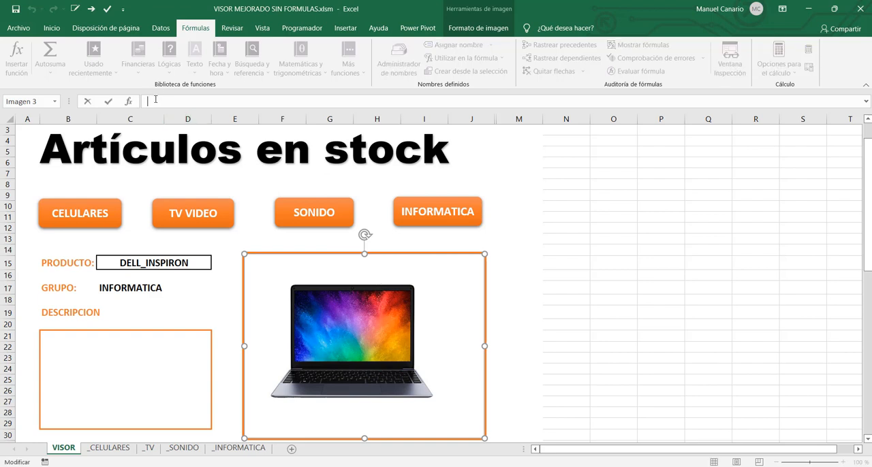
text(=)
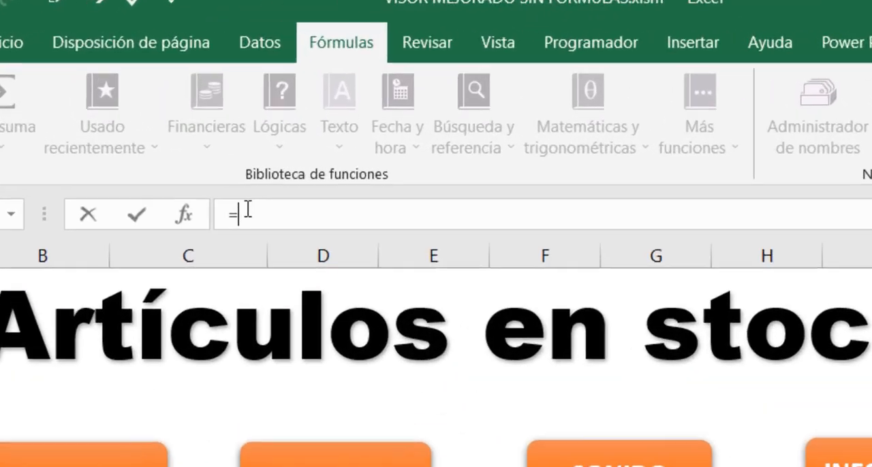
text(VISOR)
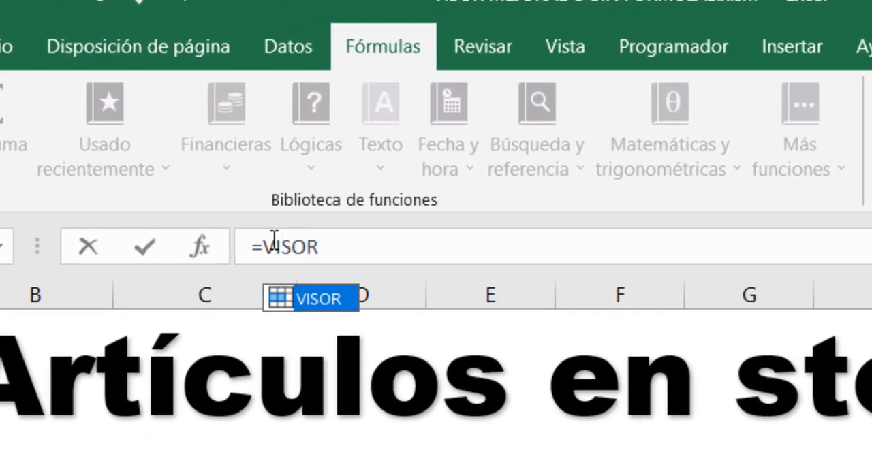
key(Return)
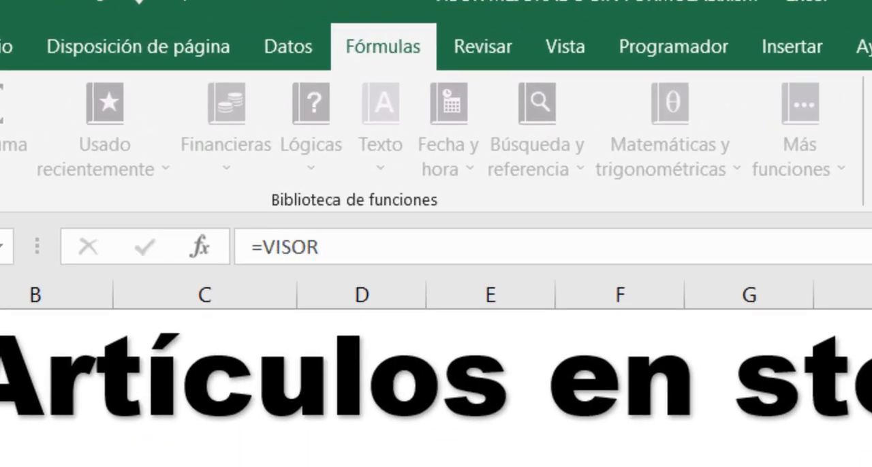
- Test the linked picture by choosing HP_PAVILION, DELL_INSPIRON and ASUS_CHROME in turn from the PRODUCTO list
click(178, 294)
click(244, 294)
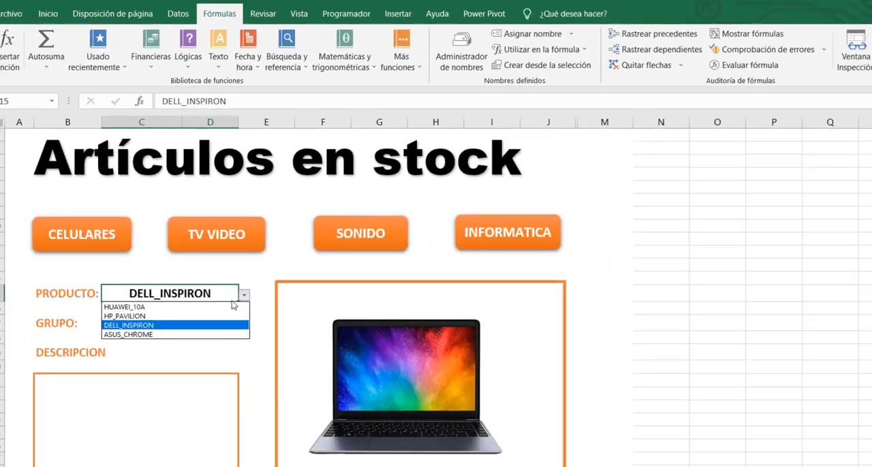
click(182, 274)
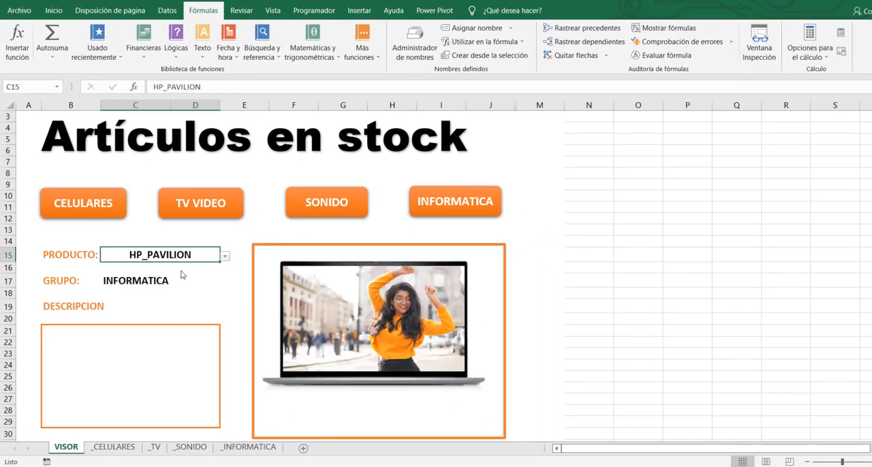
click(225, 257)
click(196, 282)
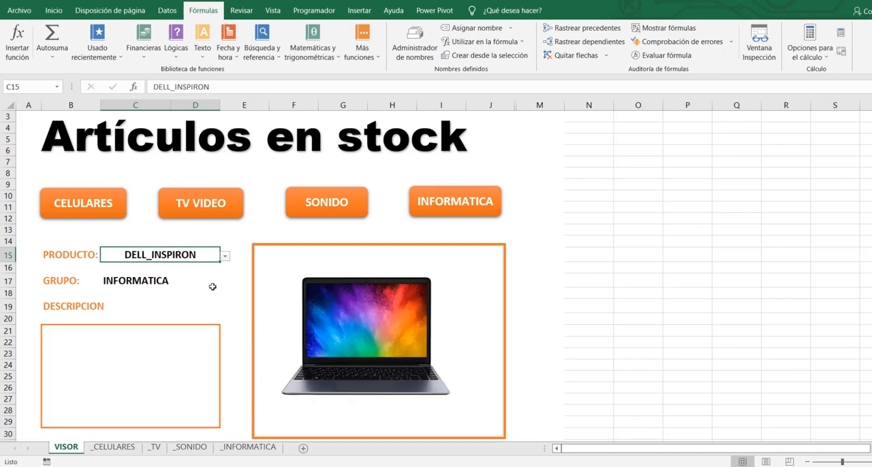
click(226, 257)
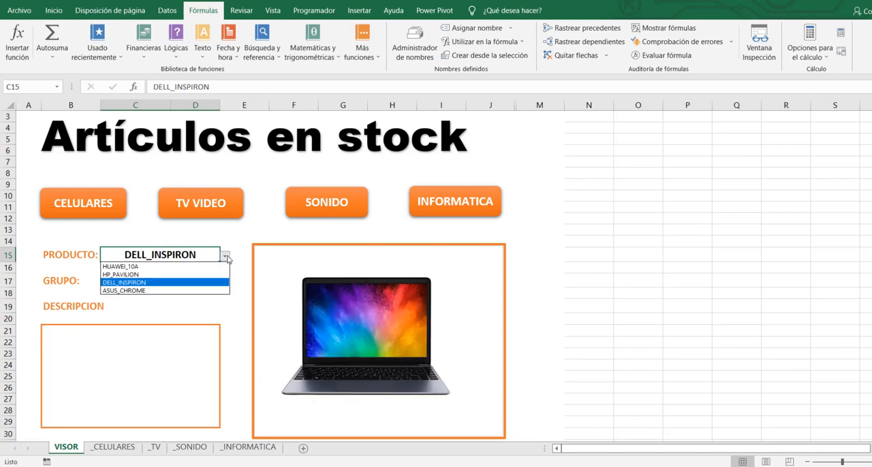
click(179, 291)
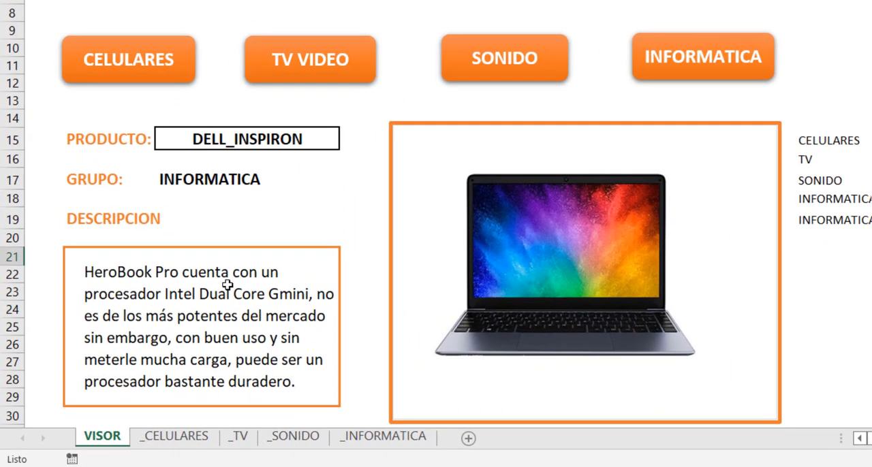
- Examine the description cell in the viewer and the product names and descriptions in columns B and C of _CELULARES
click(228, 285)
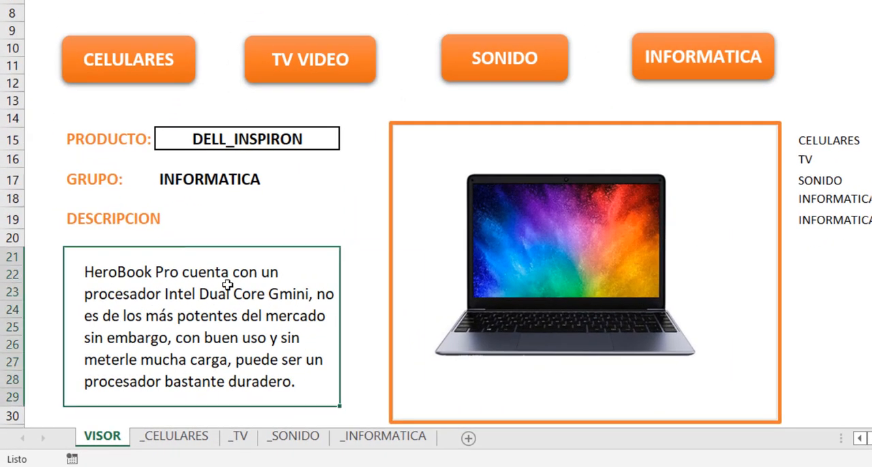
click(175, 437)
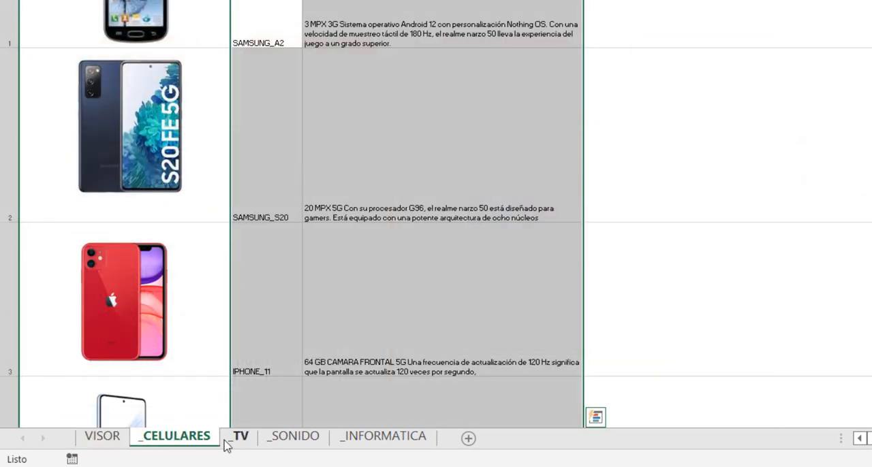
click(272, 13)
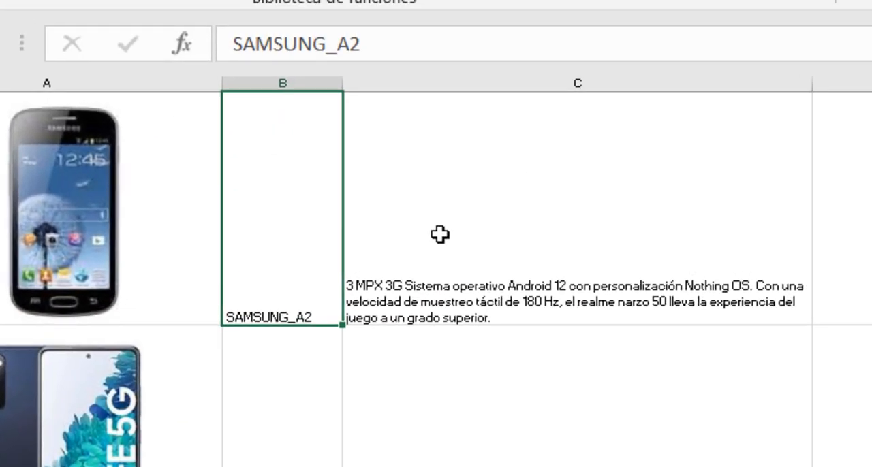
click(414, 157)
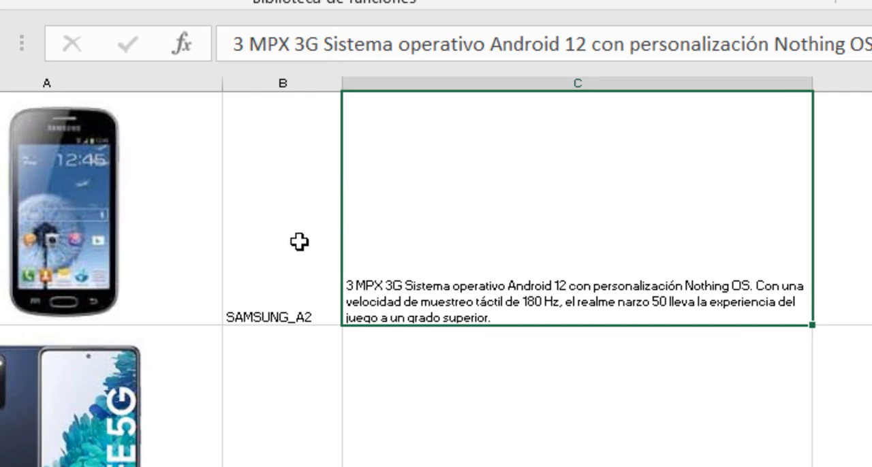
click(291, 163)
click(14, 437)
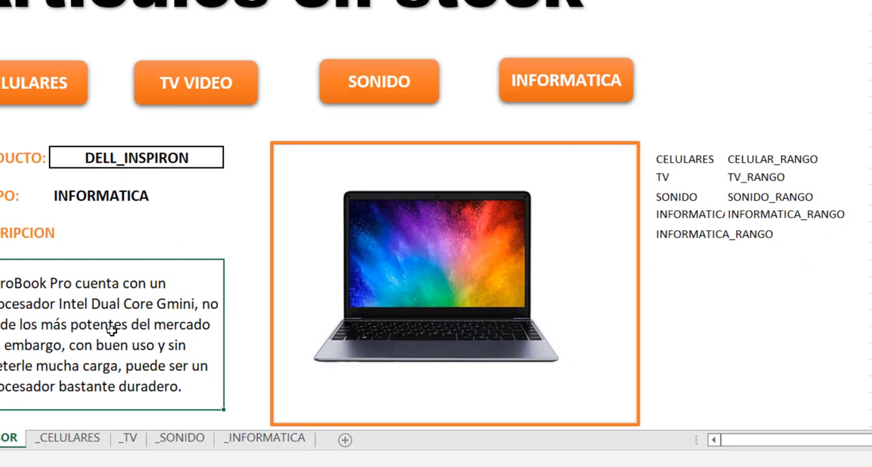
- Examine the helper table pairing each category with its range name, and the cell below it holding the active range name
click(676, 157)
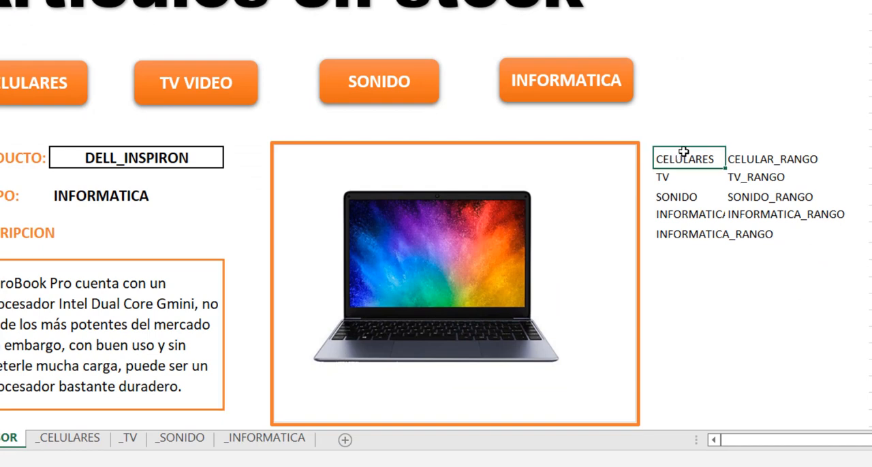
drag(682, 158, 768, 214)
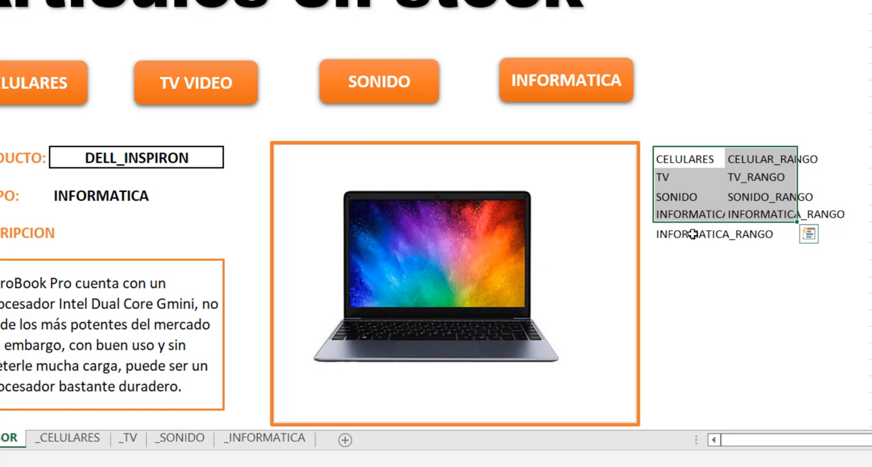
click(679, 159)
drag(681, 167, 690, 217)
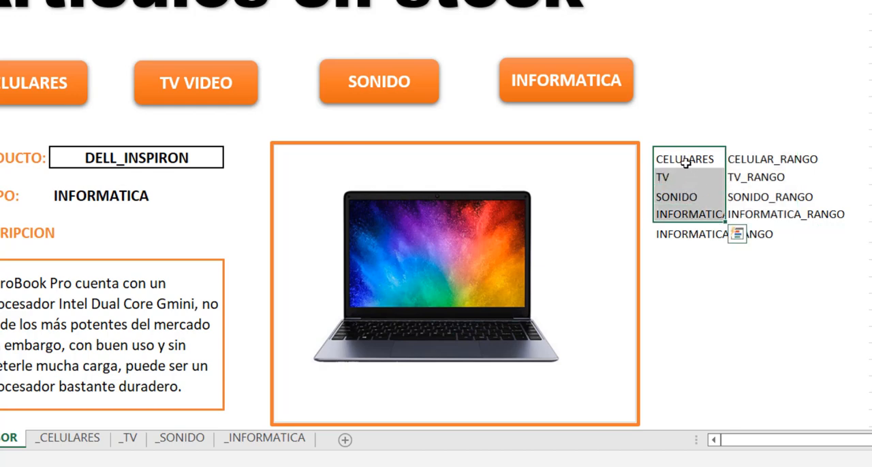
drag(754, 159, 752, 209)
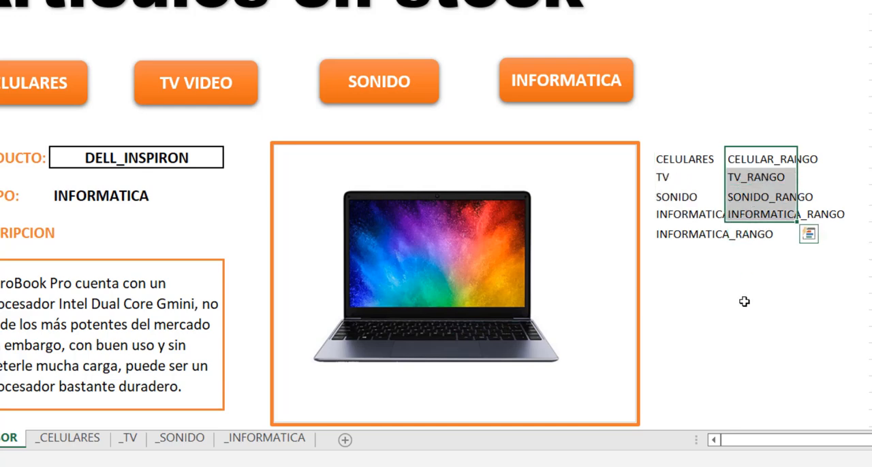
click(668, 233)
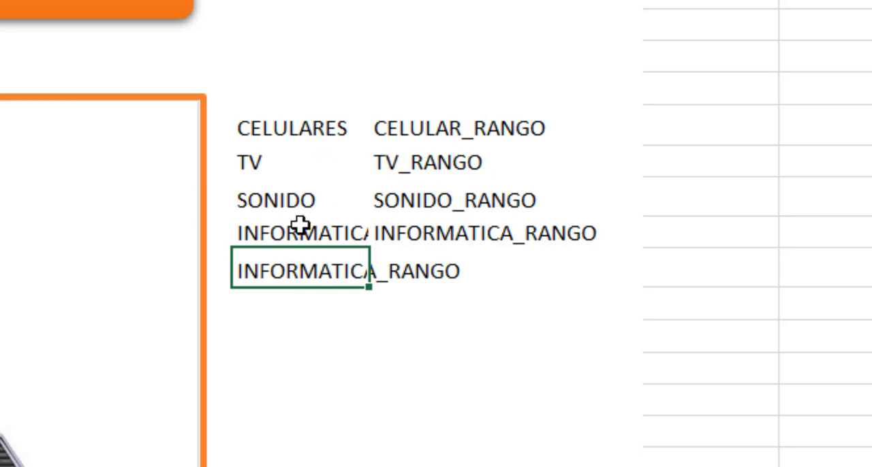
click(511, 236)
click(413, 232)
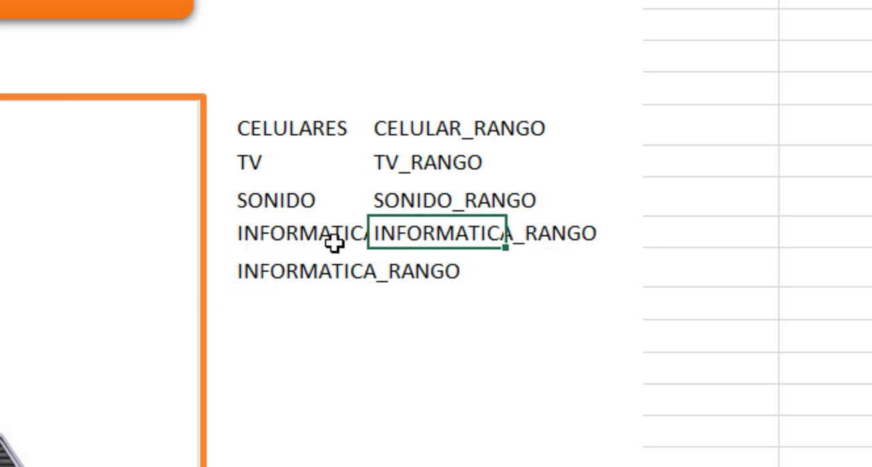
click(290, 273)
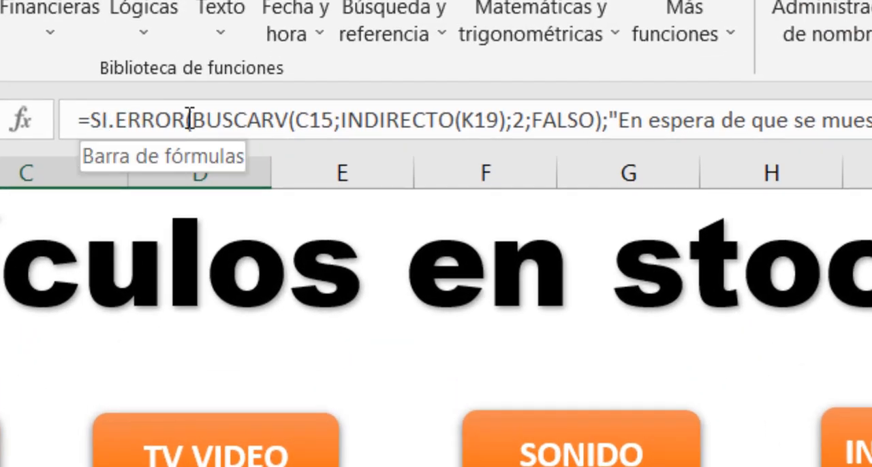
- Examine the SI.ERROR and BUSCARV parts of the description formula and the range B1:C4 on _CELULARES, leaving the formula unchanged
drag(190, 120, 93, 129)
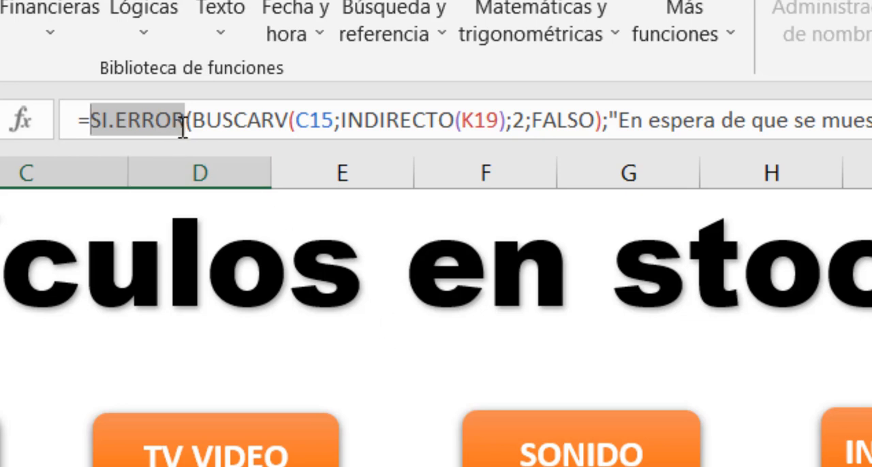
drag(186, 124, 310, 126)
drag(385, 129, 609, 122)
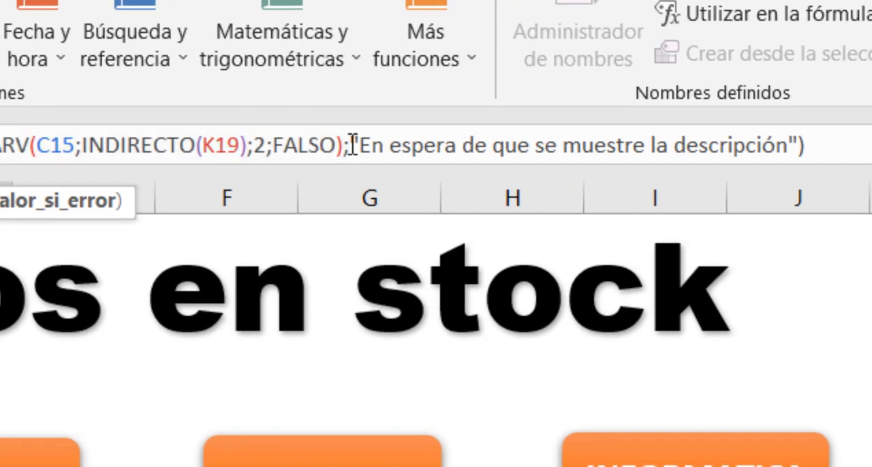
drag(612, 123, 800, 129)
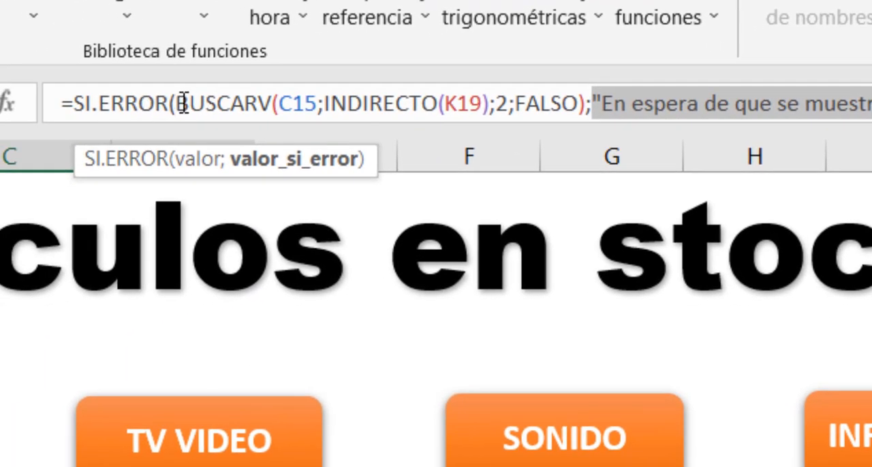
drag(183, 104, 578, 110)
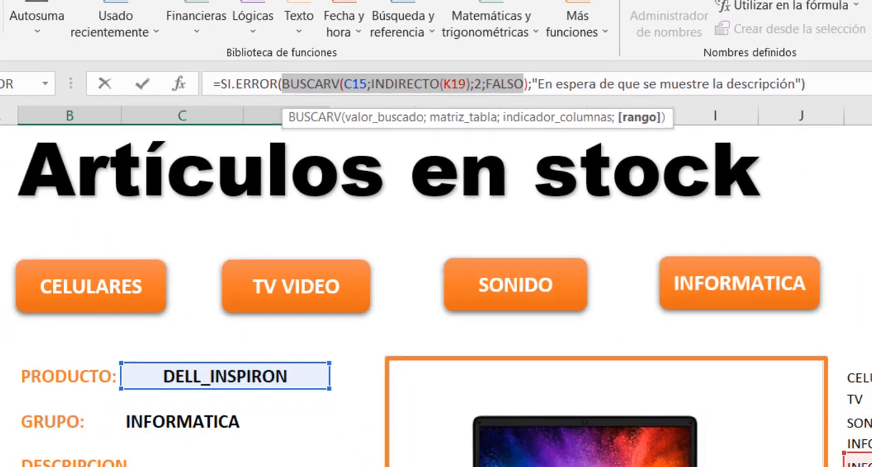
click(181, 464)
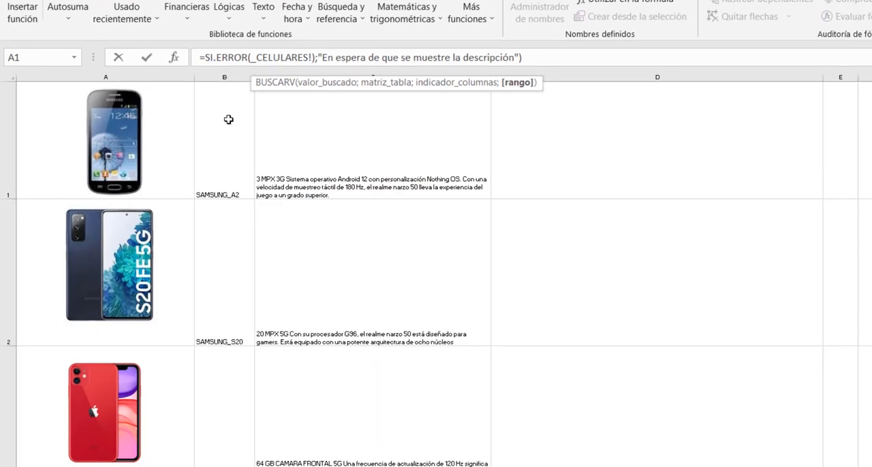
drag(231, 120, 382, 466)
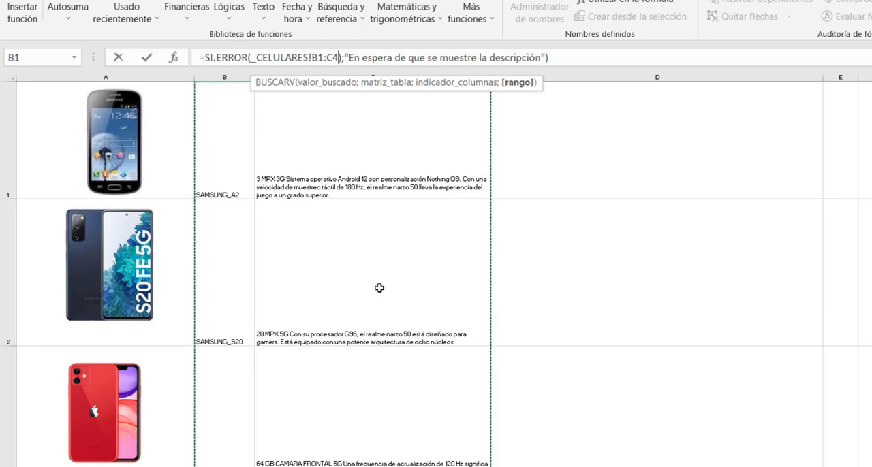
key(Escape)
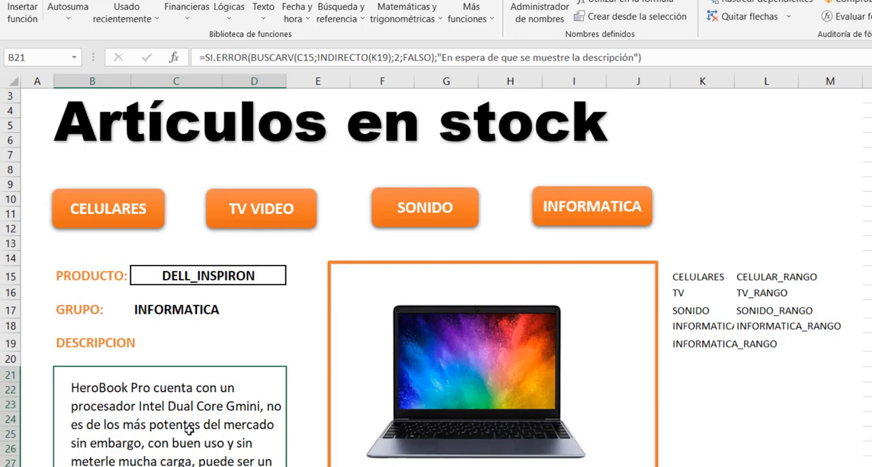
- Test the description lookup by switching the group to CELULARES and choosing IPHONE_11 as the product
click(243, 288)
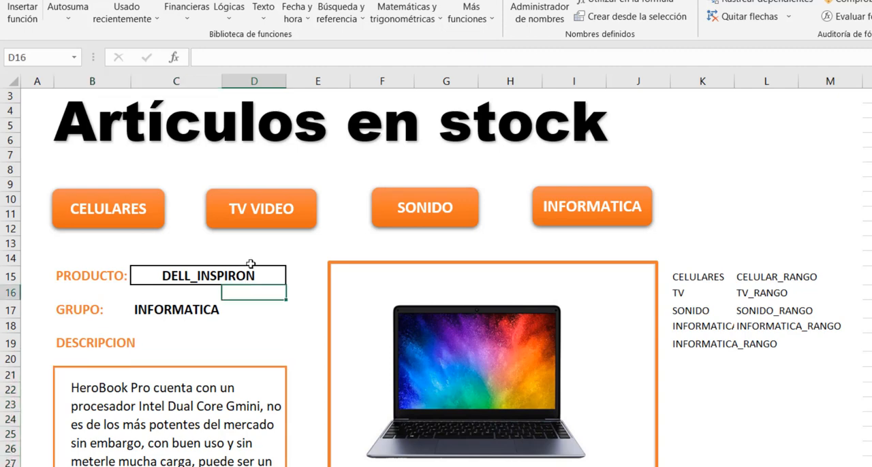
click(256, 442)
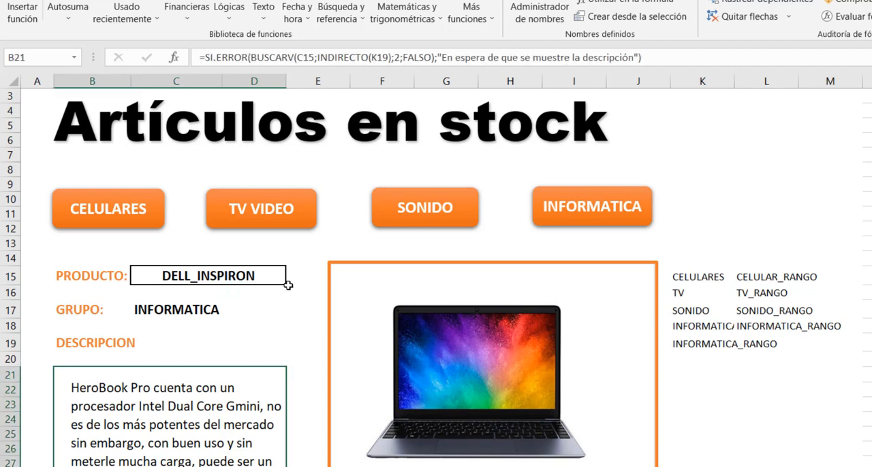
click(243, 276)
click(293, 279)
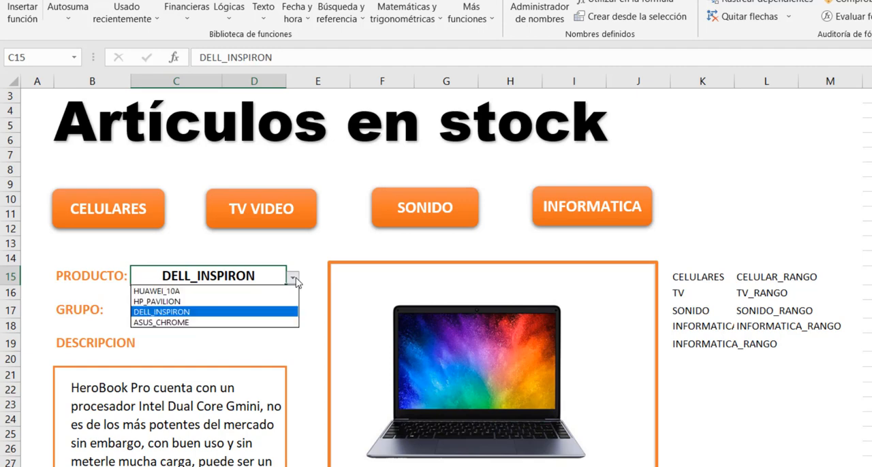
click(136, 209)
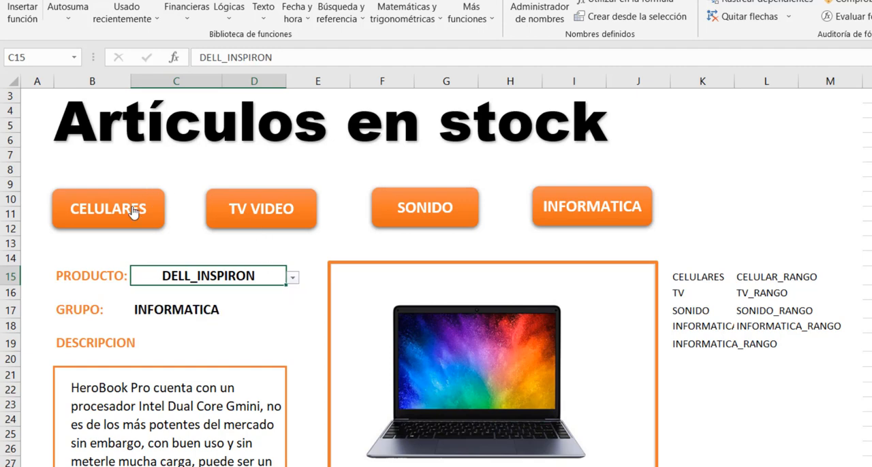
click(136, 209)
click(278, 279)
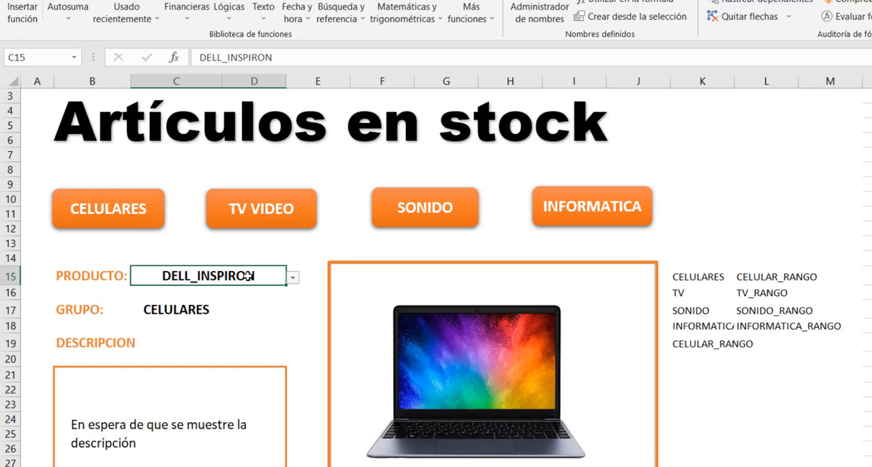
click(292, 279)
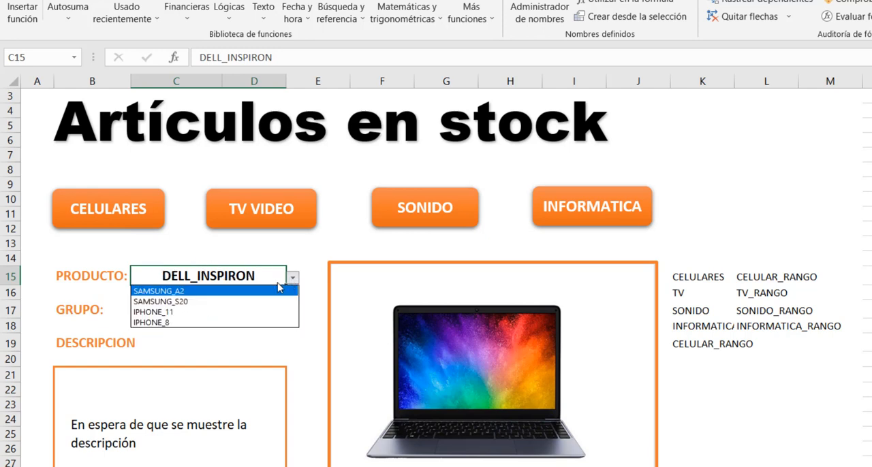
click(229, 313)
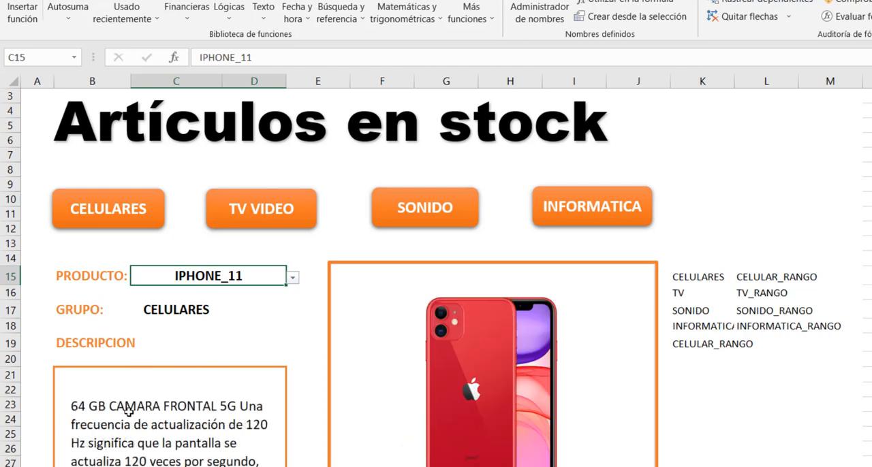
- Switch the group to INFORMATICA and select the description cell to examine its formula
click(609, 199)
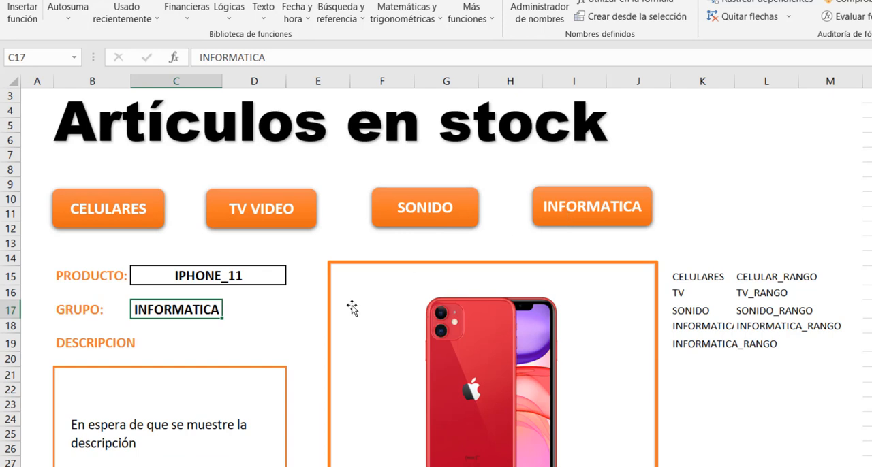
click(119, 436)
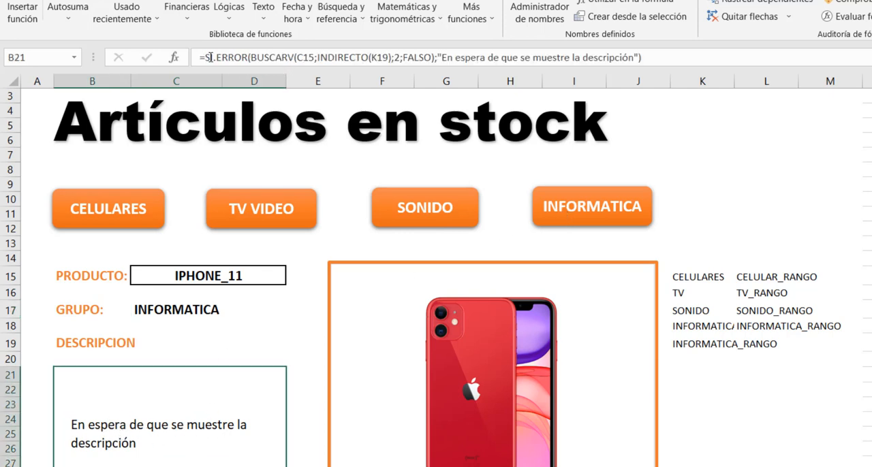